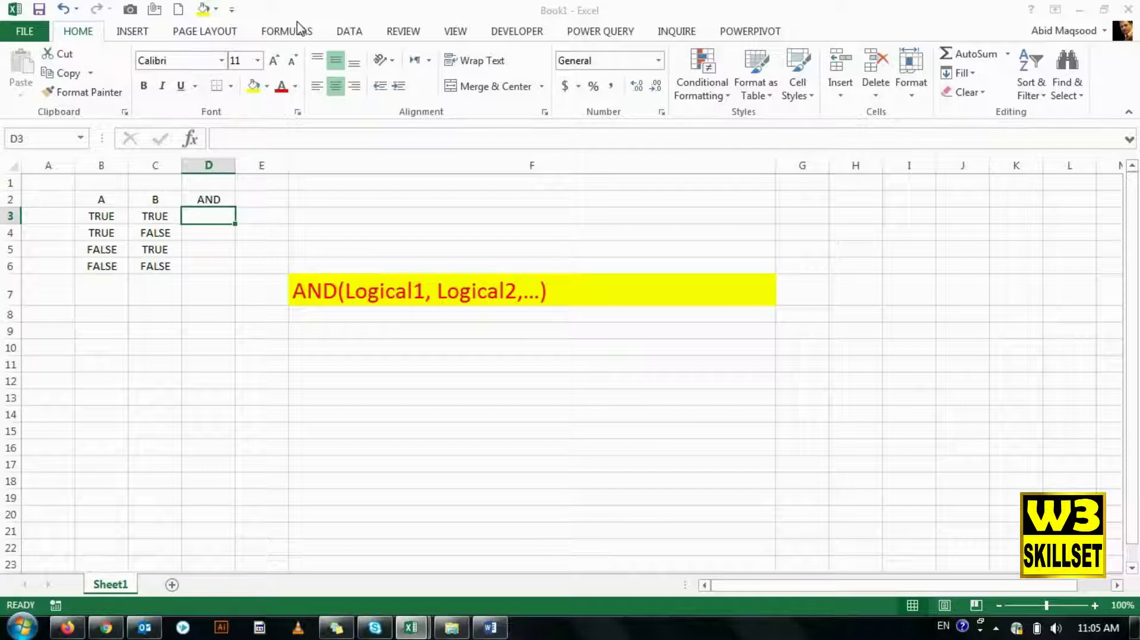
- Check the first row's A and B values and enter TRUE as its AND result
key("Up")
key("Left")
key("Left")
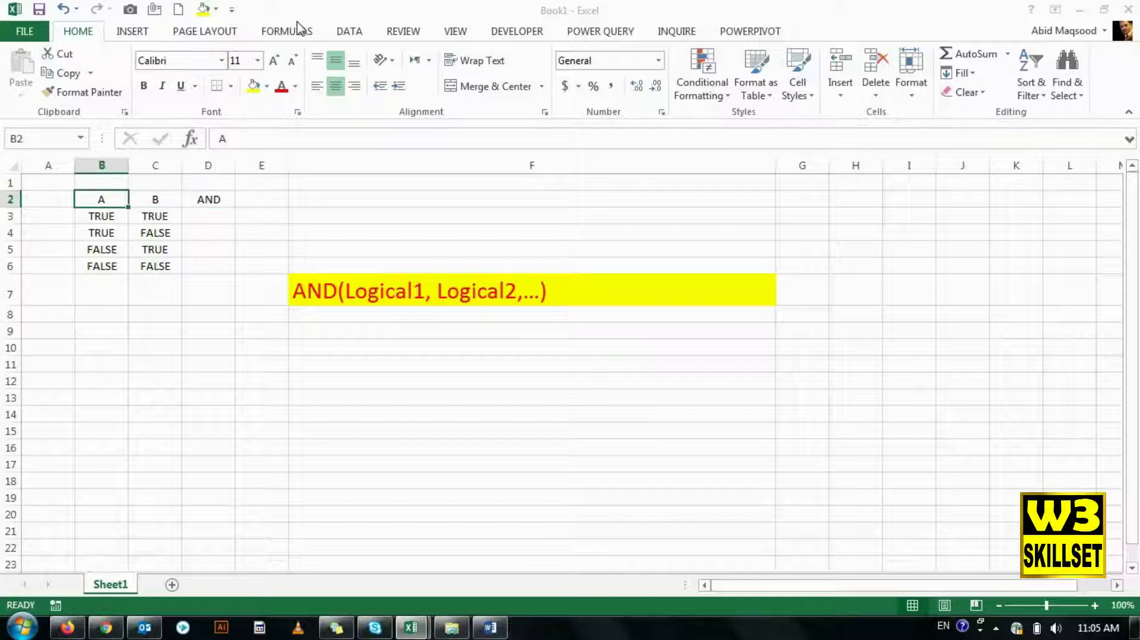
key("Right")
key("Left")
key("Down")
key("Right")
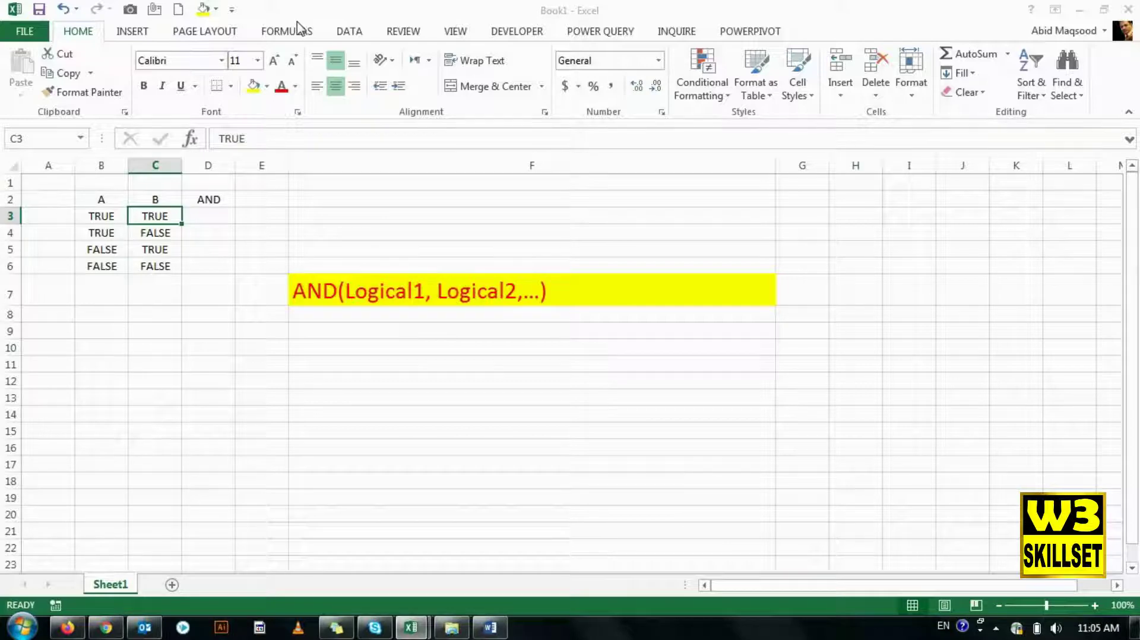
key("Left")
key("Right")
key("Right")
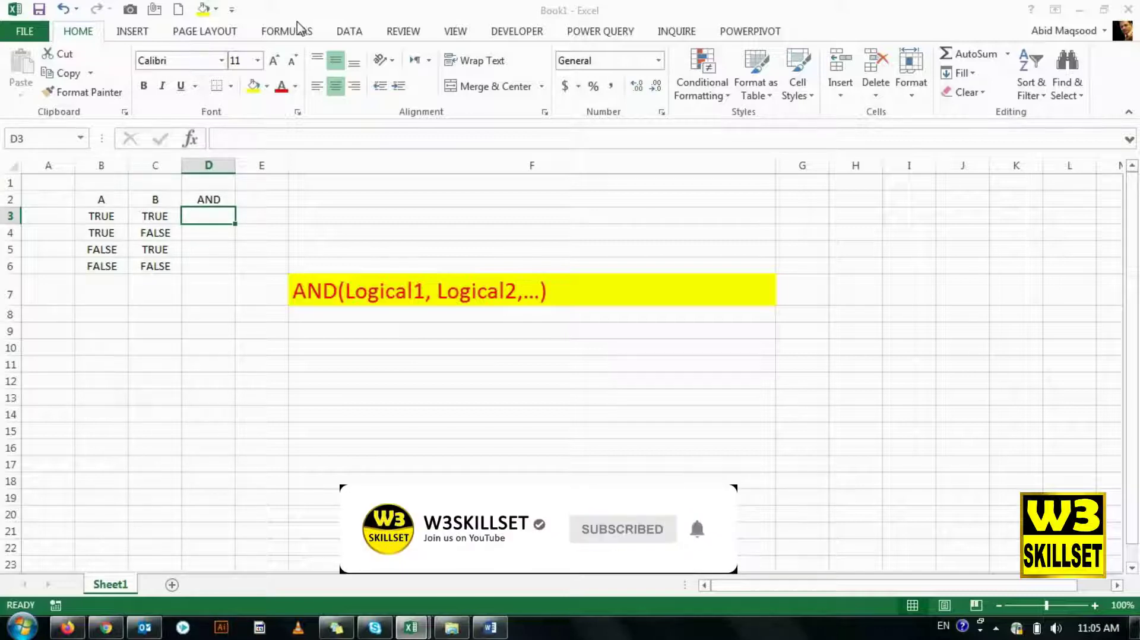
type("True")
key("Return")
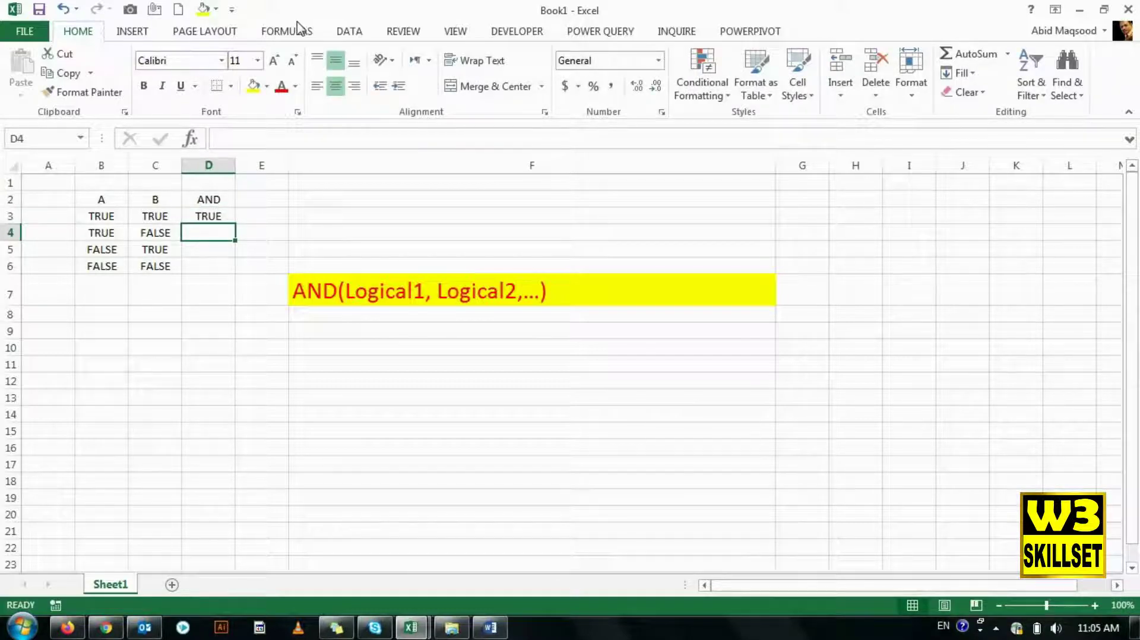
- Enter FALSE as the AND result for the second, third and fourth rows
key("Left")
key("Left")
key("Right")
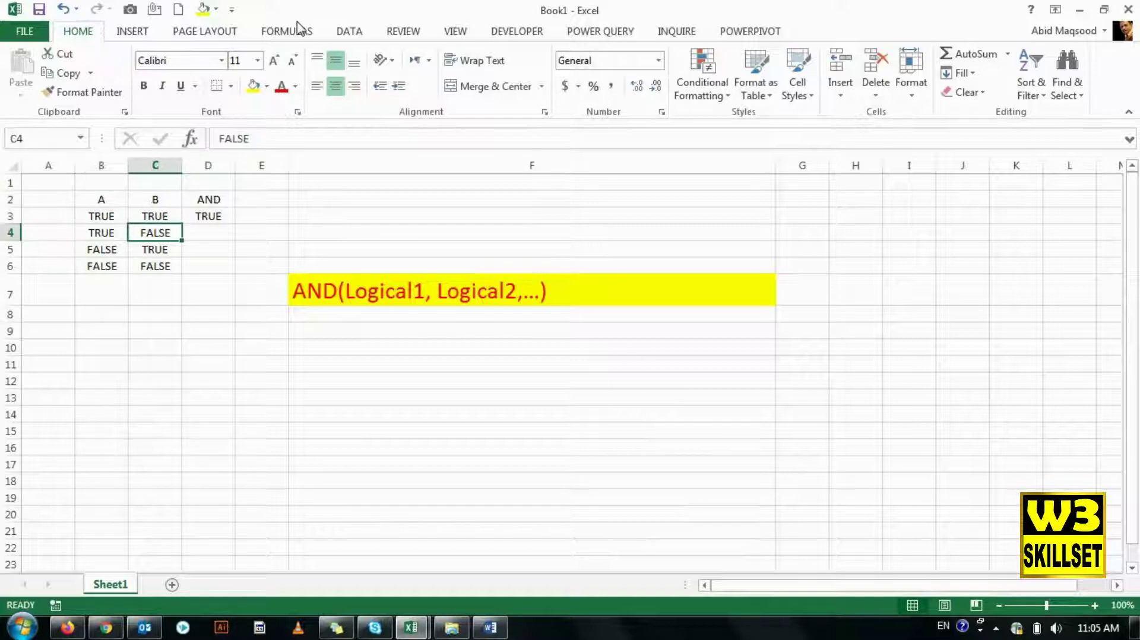
key("Right")
type("FALSE")
key("Return")
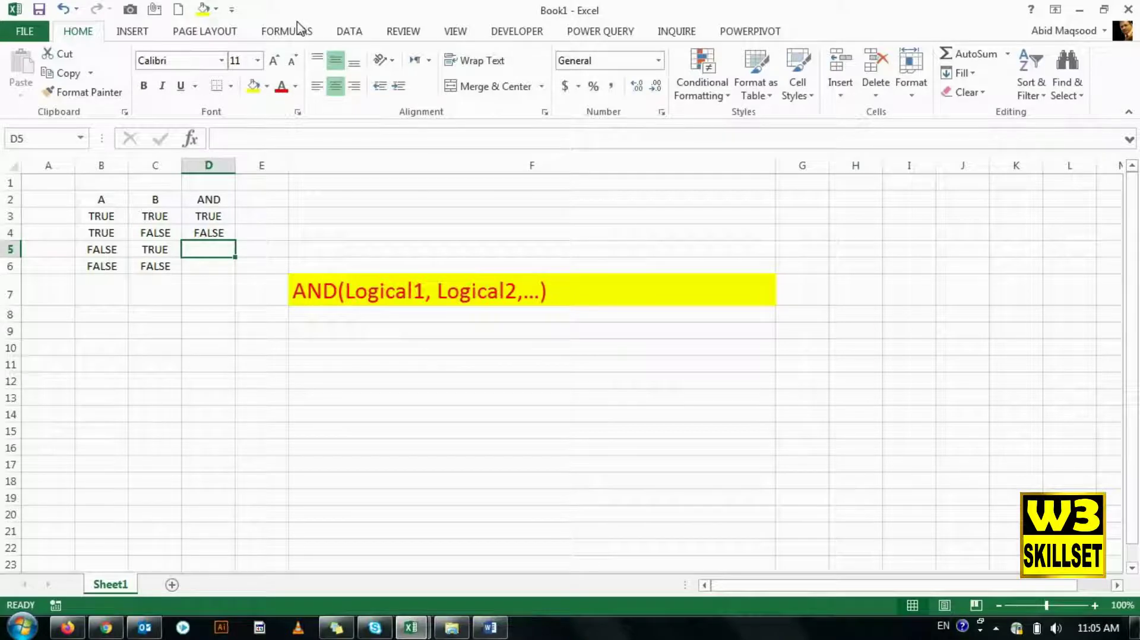
type("FALSE")
key("Return")
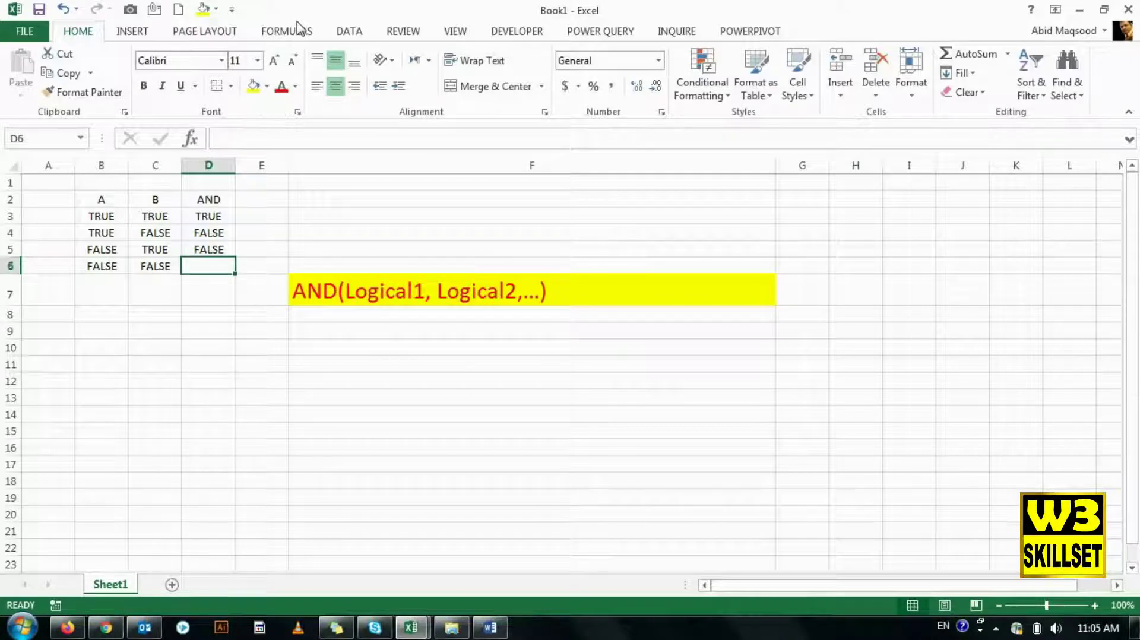
key("ctrl+d")
key("Down")
key("Down")
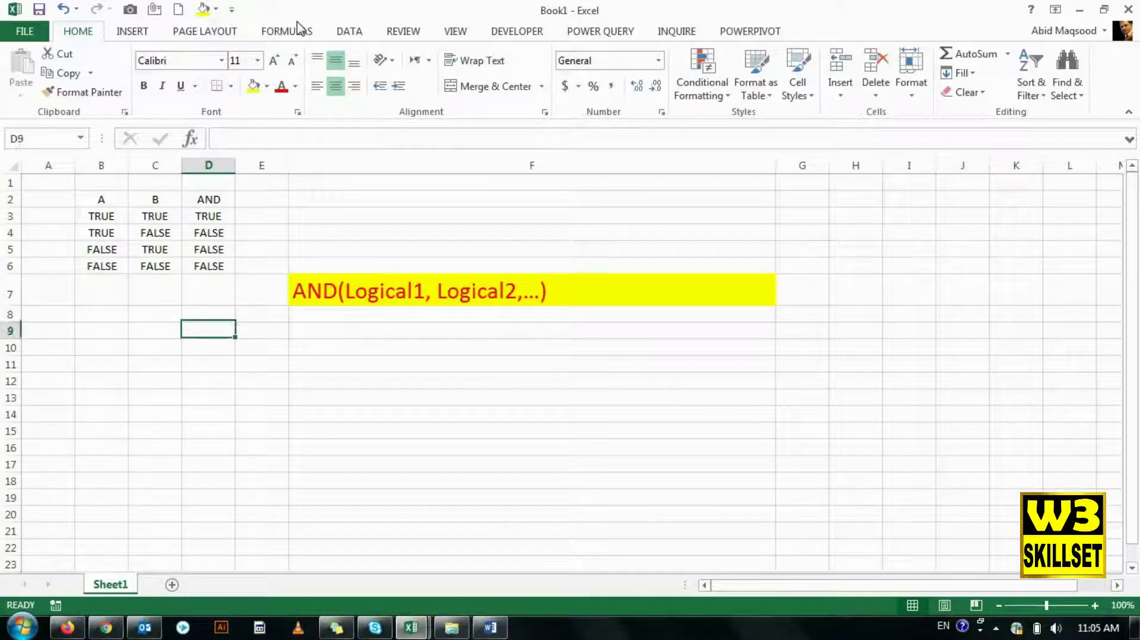
key("Down")
key("Down")
key("Left")
key("Left")
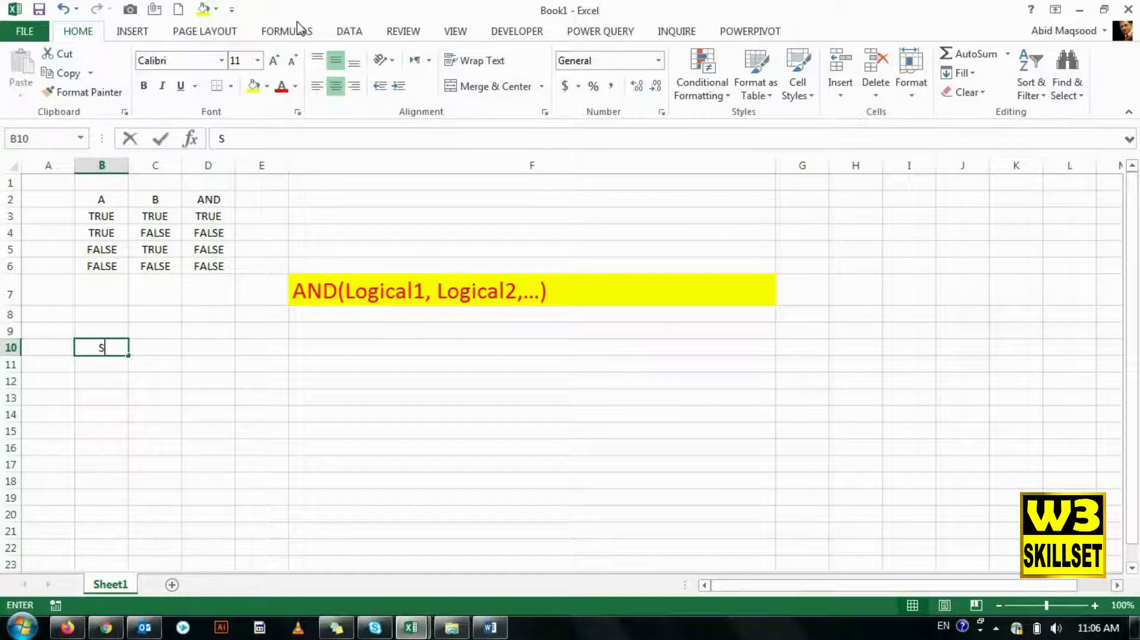
- Label rows Sub A and Sub B and add the two student names as column headers in C9:D9
type("Sub A")
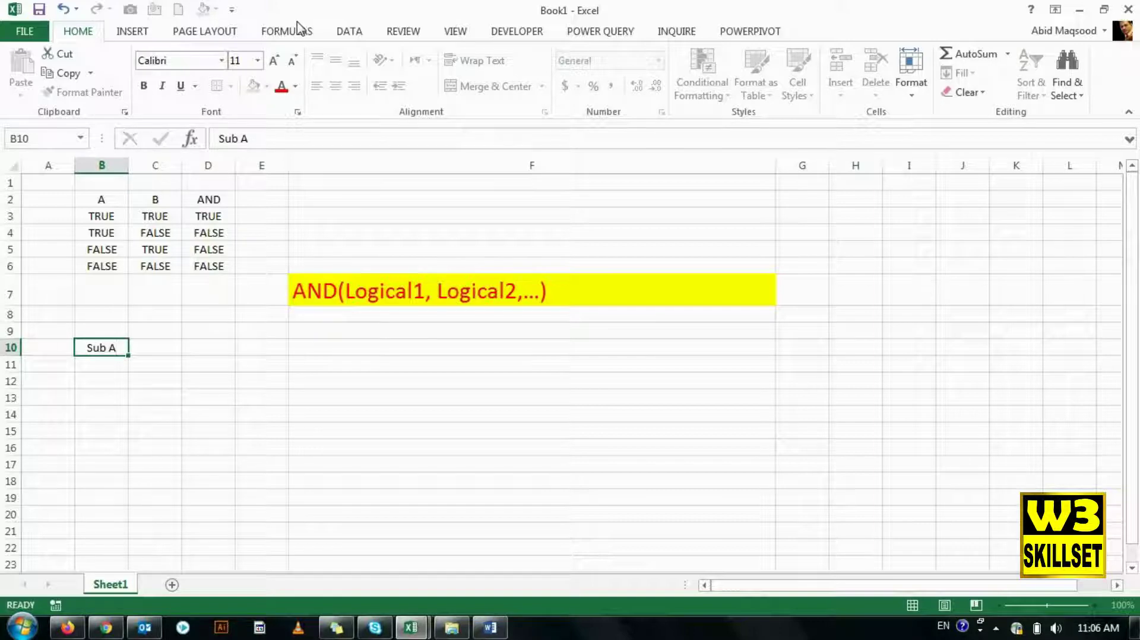
key("Return")
type("Sub B")
key("Return")
key("Up")
key("Up")
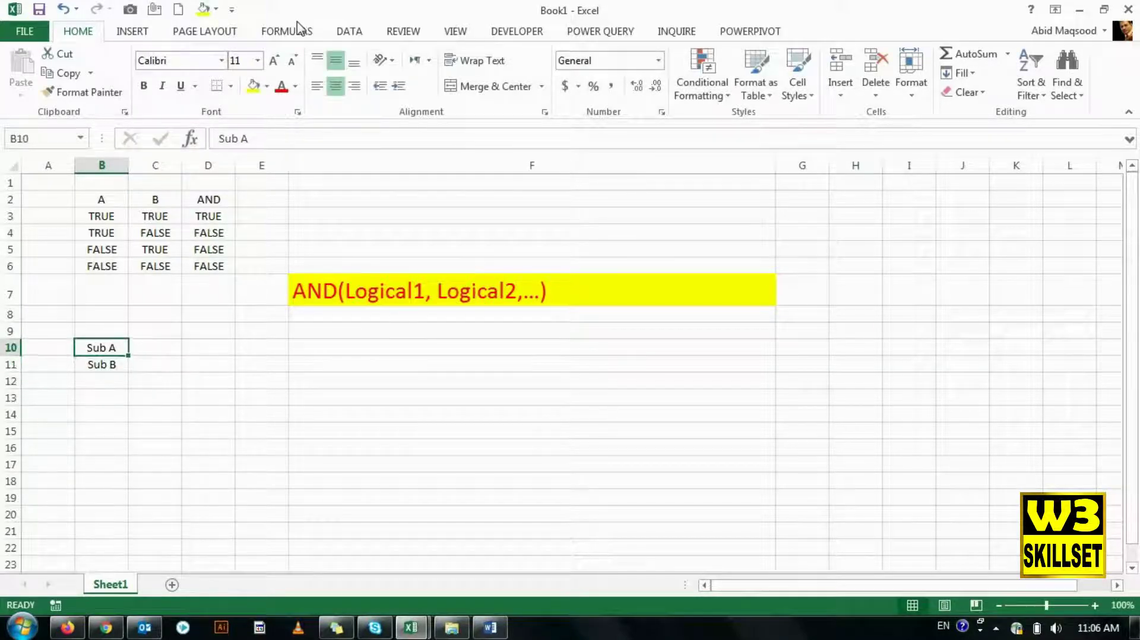
key("Up")
key("Right")
type("Ali")
key("Tab")
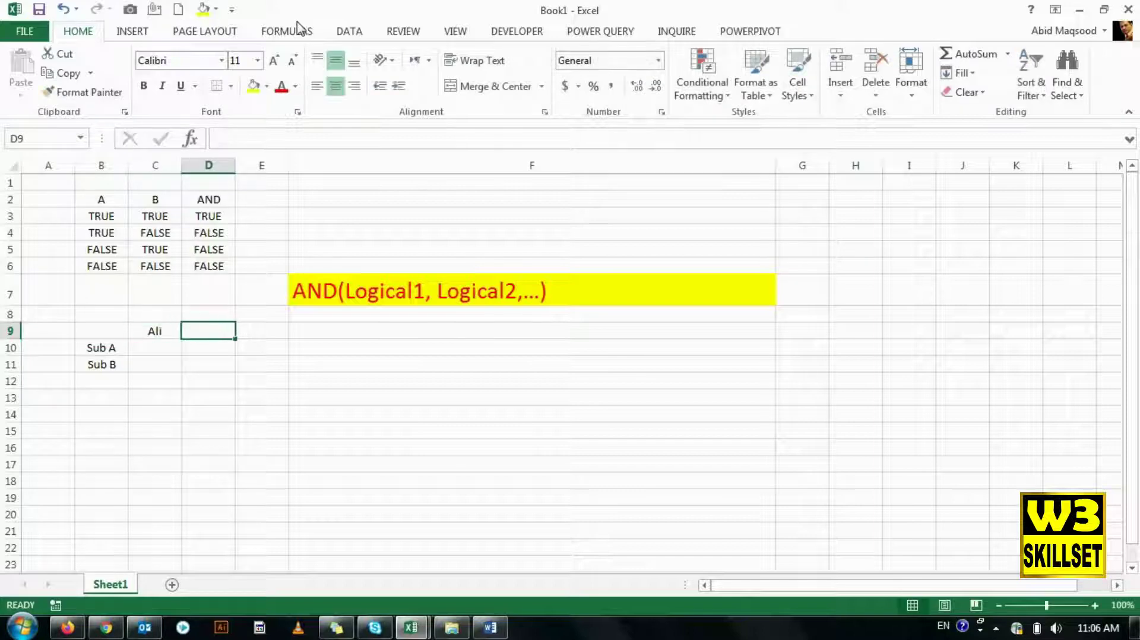
type("Hamza")
key("Return")
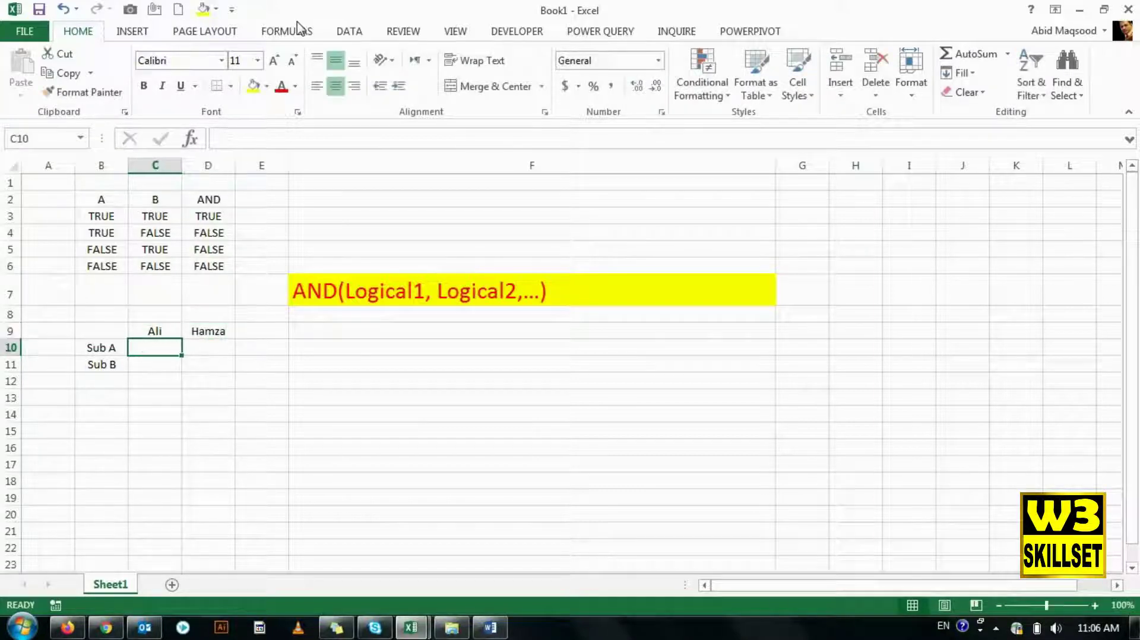
- Enter scores 75 and 70 for Sub A, then 80 and 85 for Sub B
type("75")
key("Tab")
type("8")
key("BackSpace")
type("70")
key("Return")
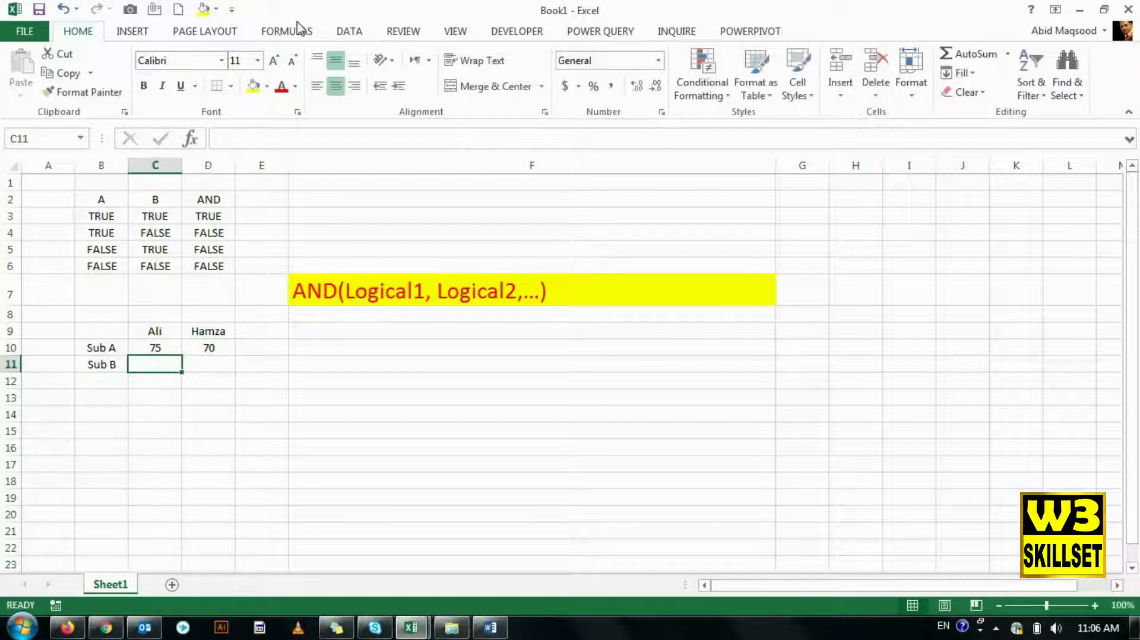
type("80")
key("Tab")
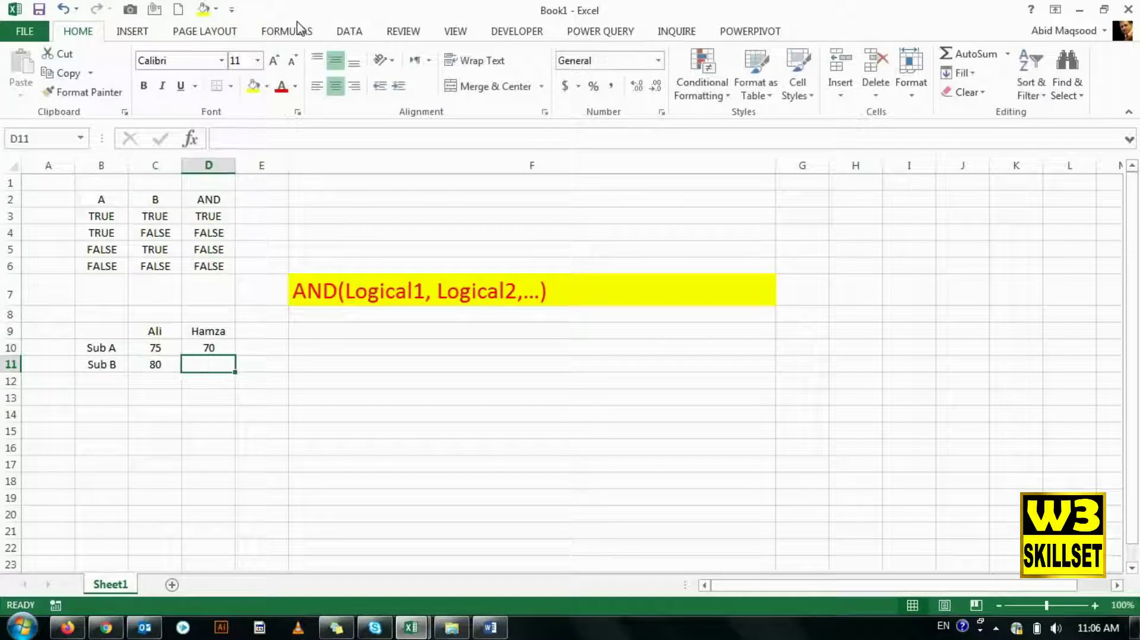
type("85")
key("Tab")
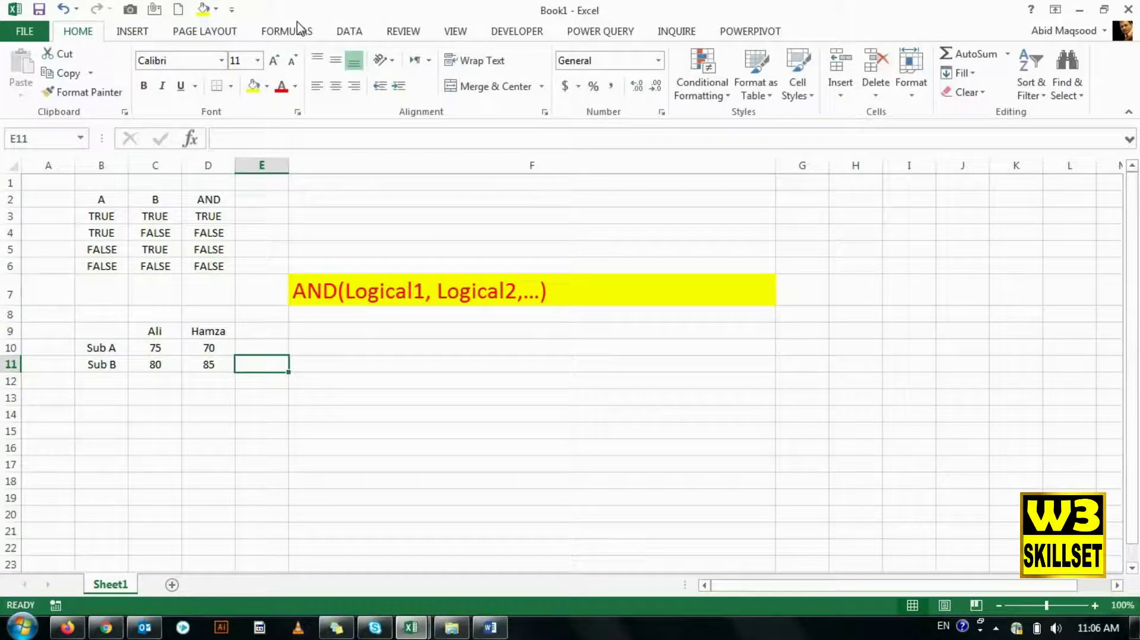
key("Up")
key("Left")
key("Left")
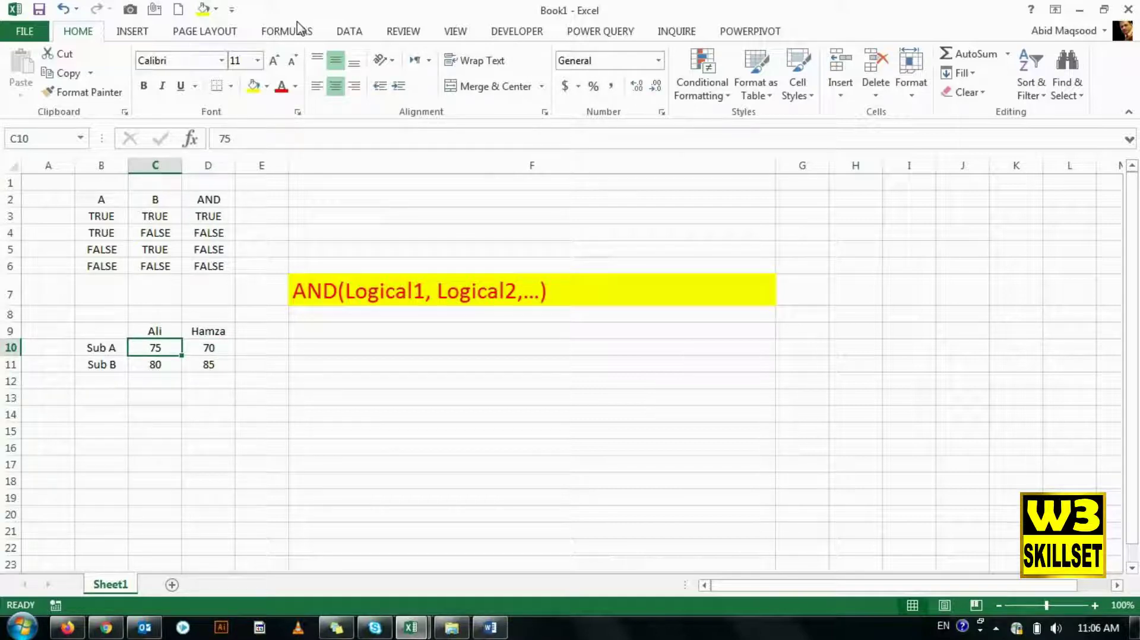
- In F10, start an AND formula with the first condition C10>D10
key("Down")
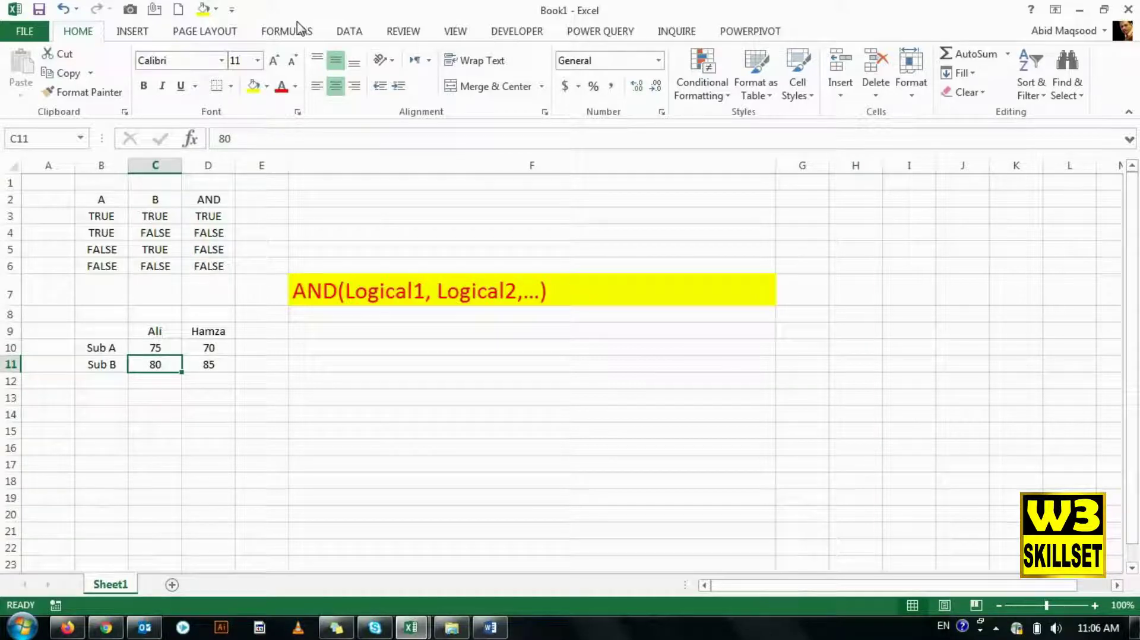
key("Right")
key("Right")
key("Right")
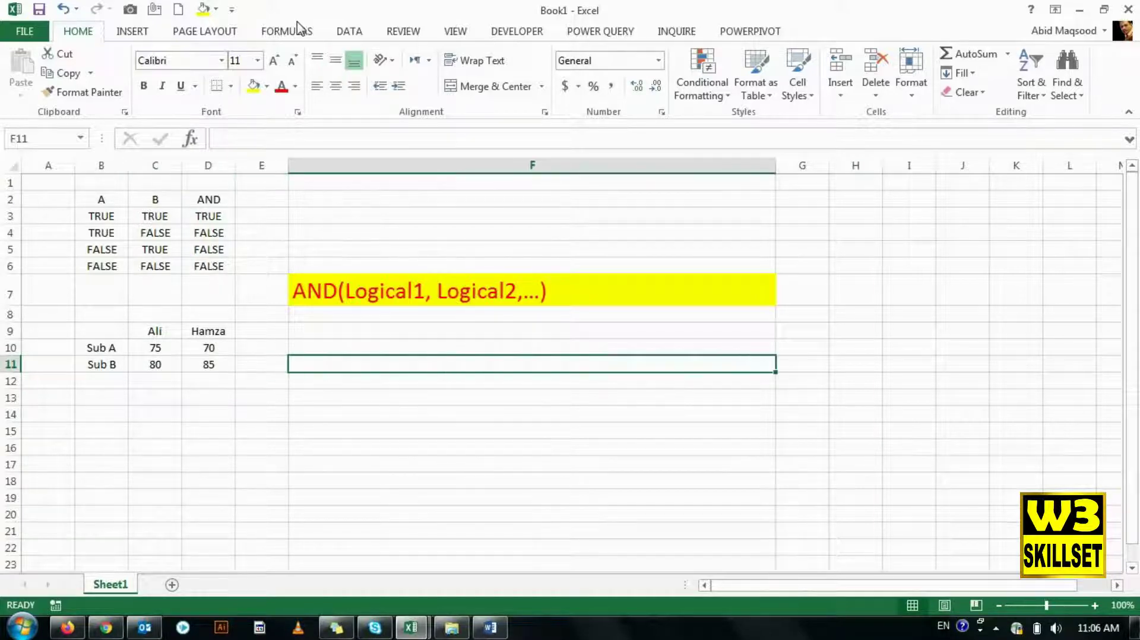
key("Up")
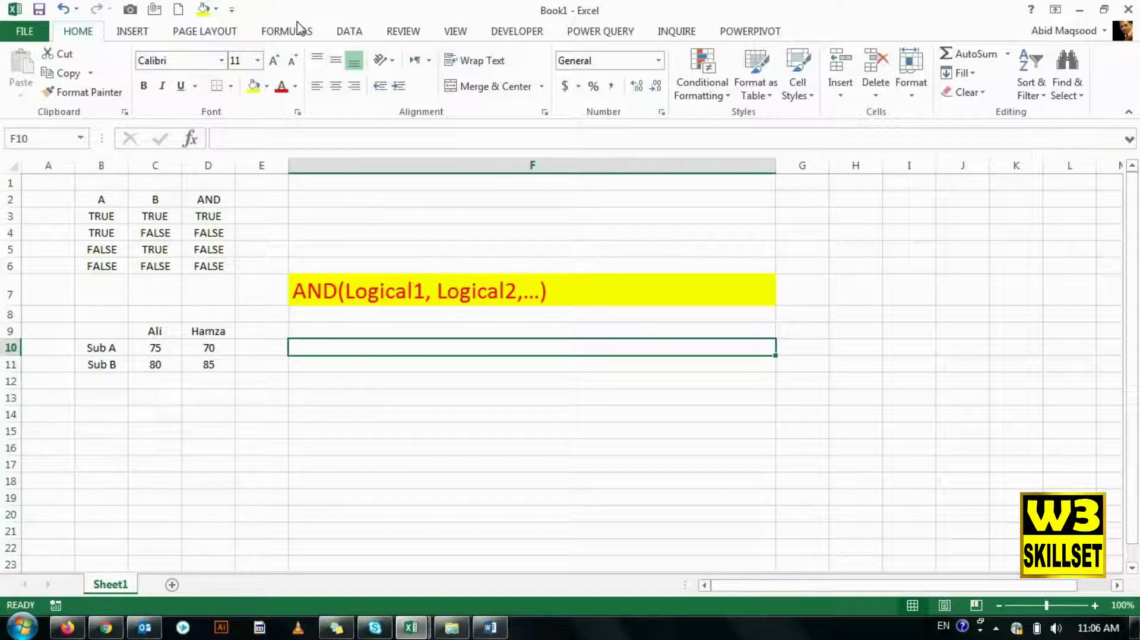
type("=")
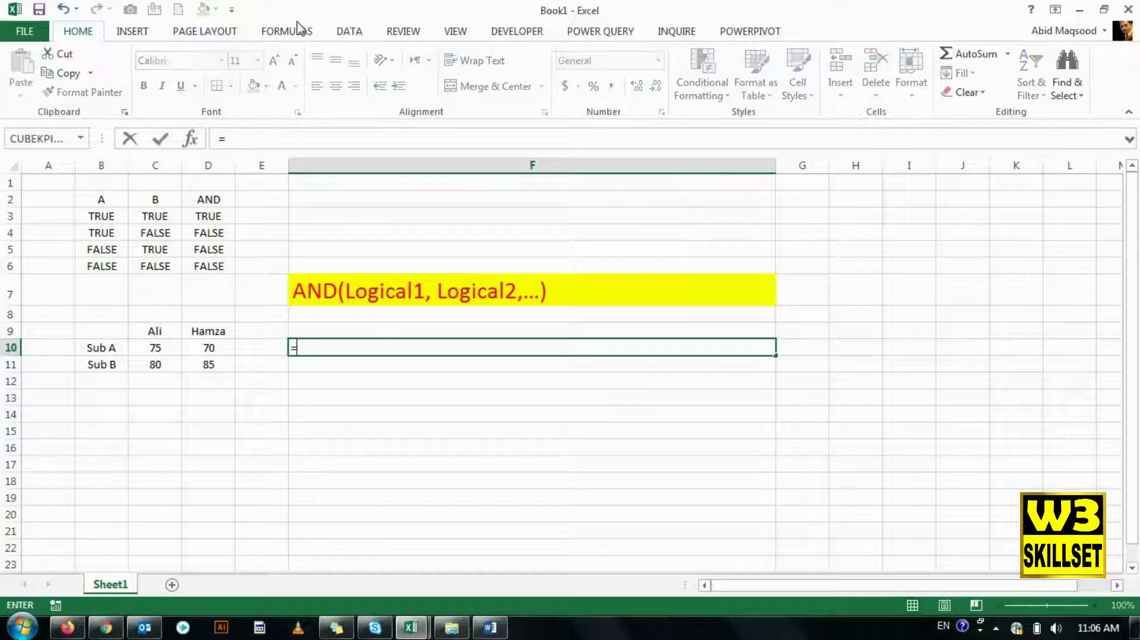
type("and")
key("Tab")
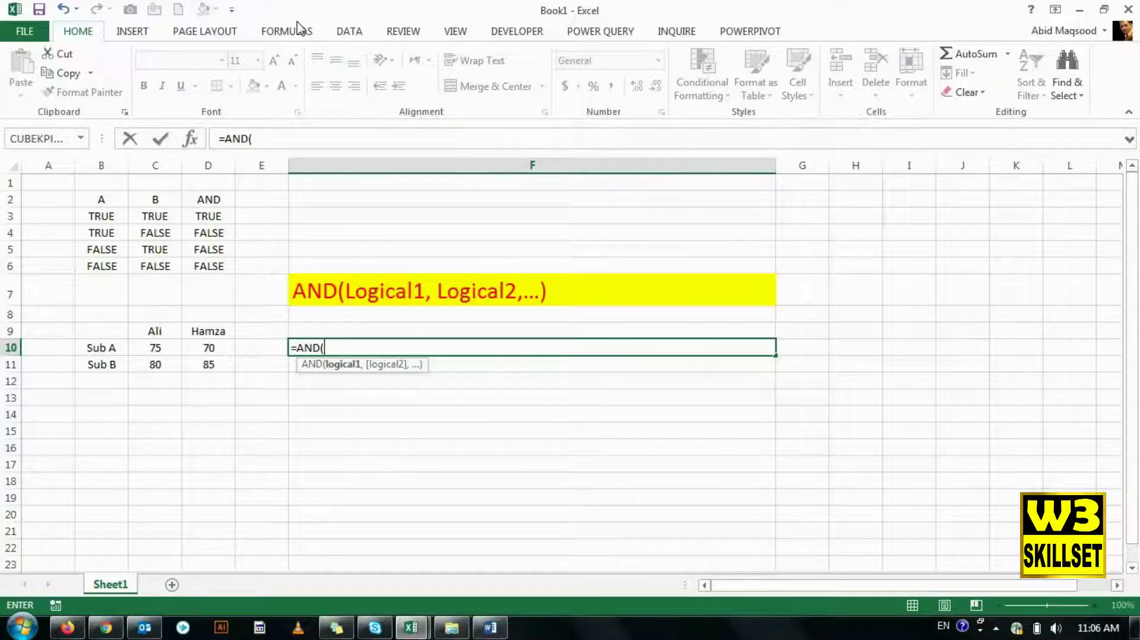
key("Left")
key("Left")
key("Left")
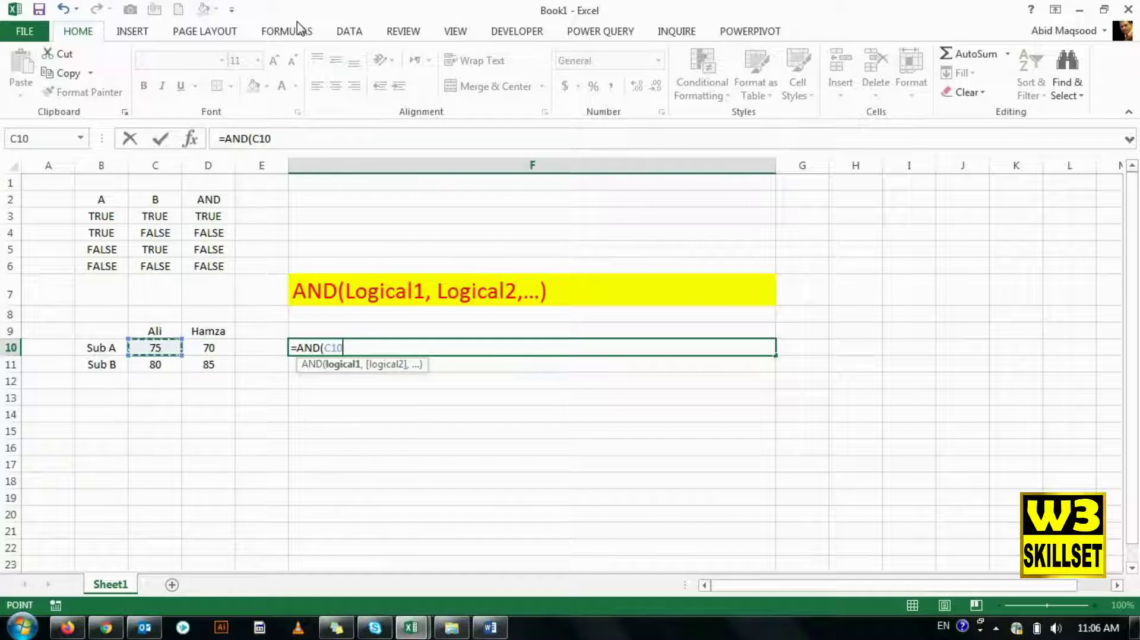
type(">")
key("Left")
key("Left")
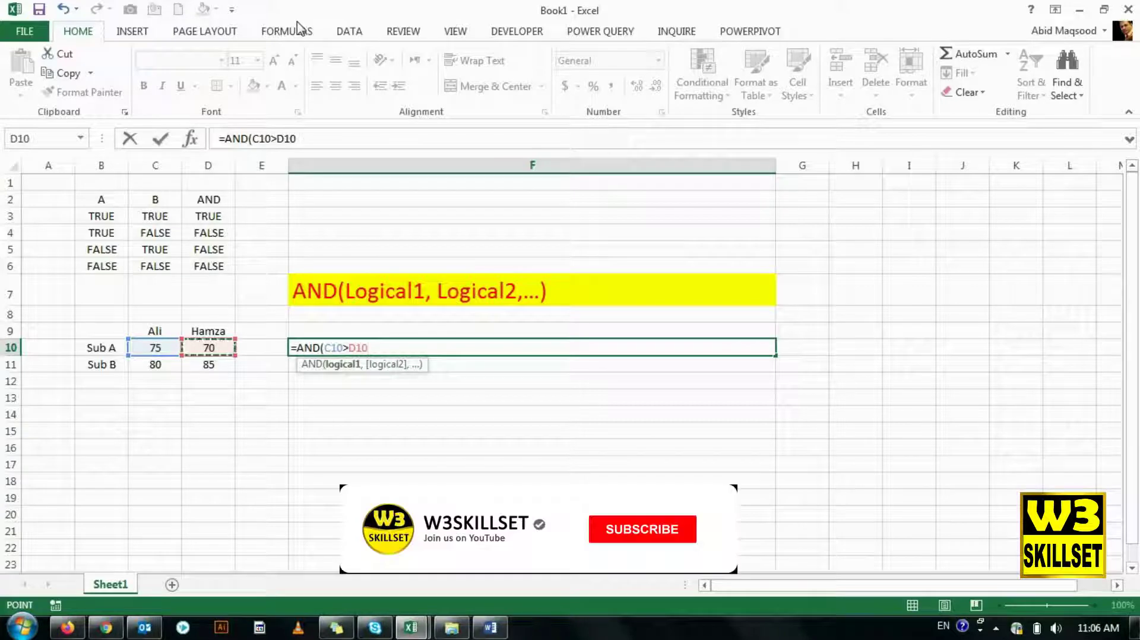
type(",")
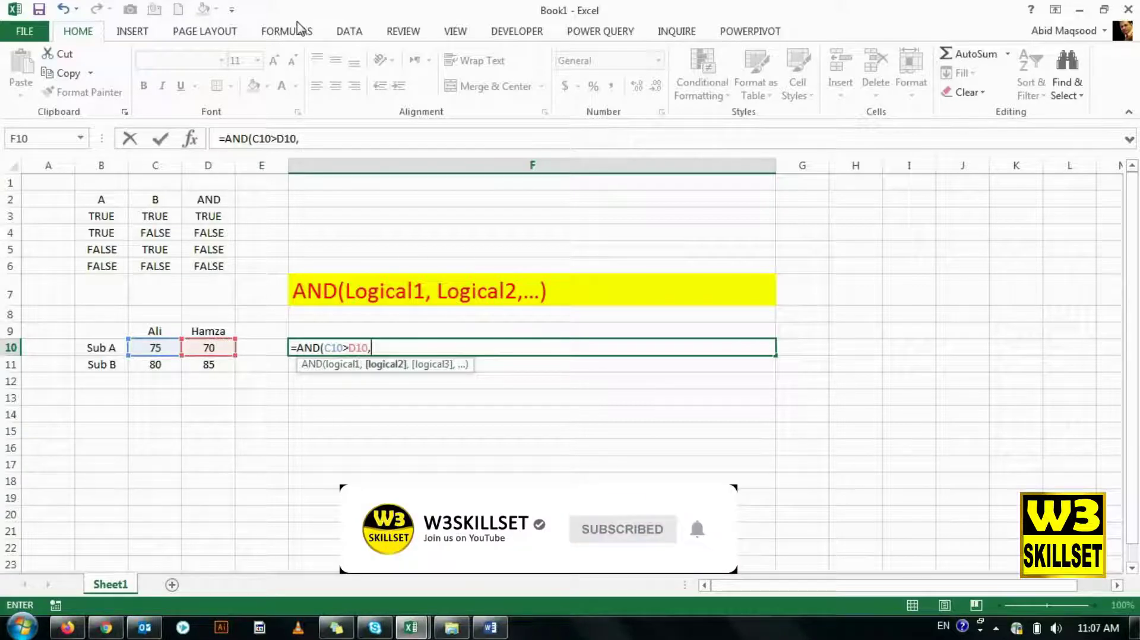
- Add the second condition C11>D11 and enter the formula, which returns FALSE
key("Left")
key("Left")
key("Down")
key("Left")
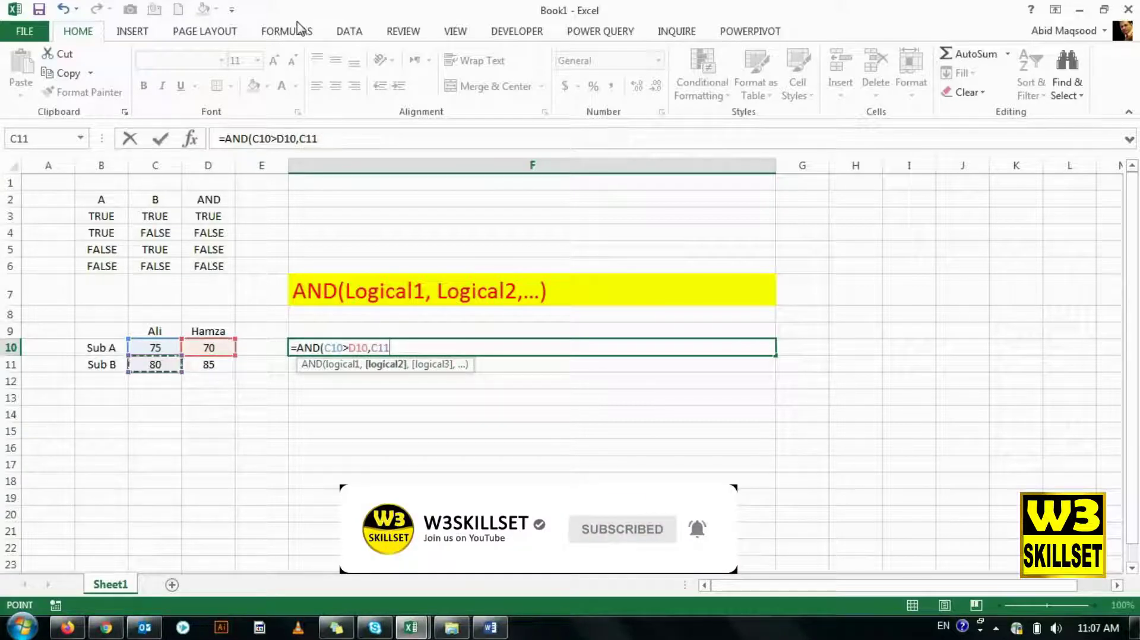
type(">")
key("Left")
key("Left")
key("Down")
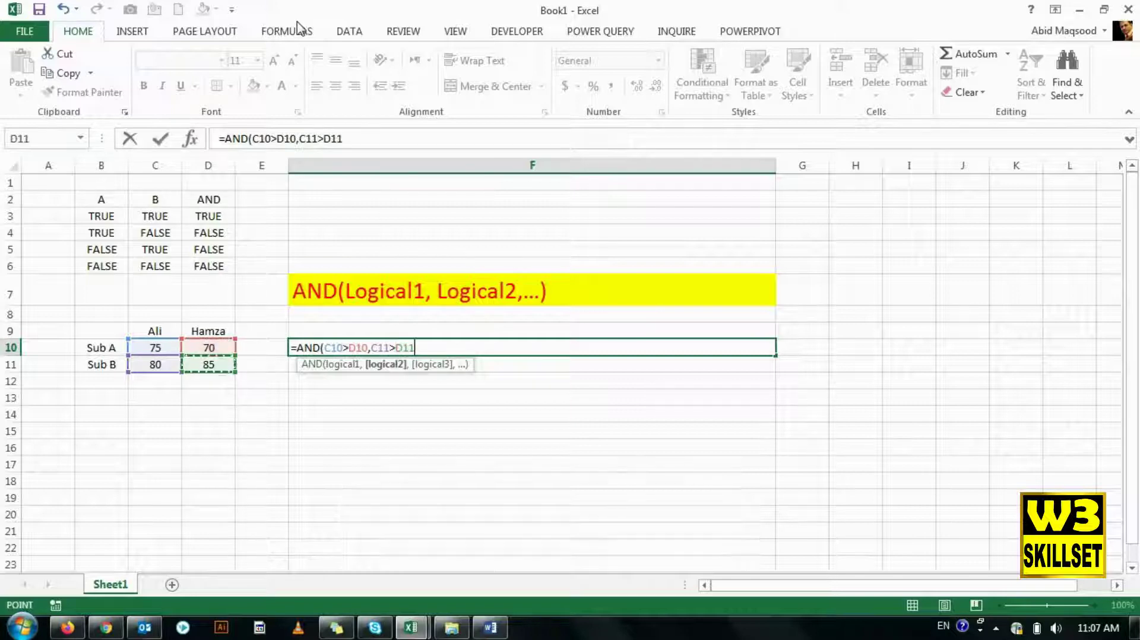
type(")")
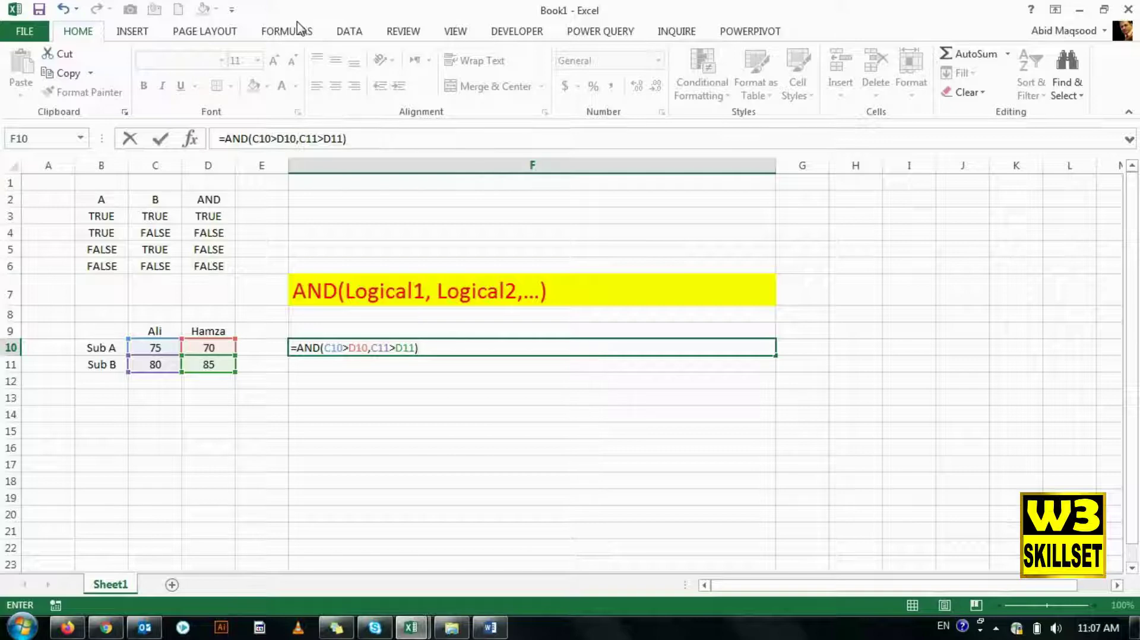
key("Return")
key("Up")
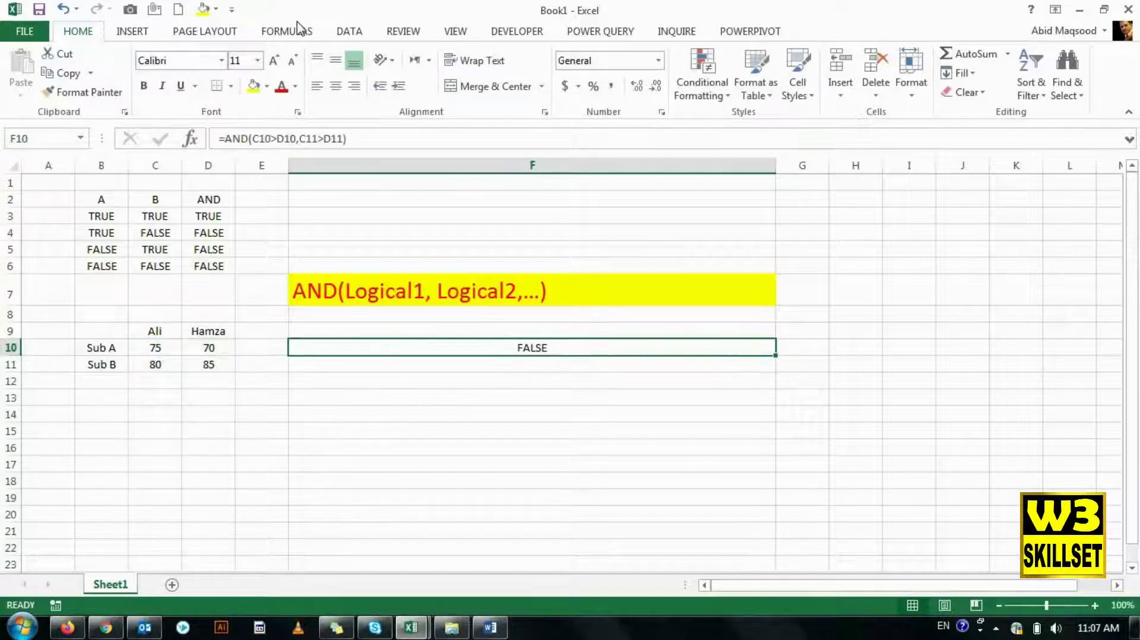
- Format the F10 result with yellow fill, bold red text, centred alignment and a larger font
left_click(253, 86)
left_click(282, 86)
left_click(143, 86)
left_click(336, 61)
left_click(335, 86)
left_click(272, 61)
left_click(272, 60)
left_click(272, 60)
left_click(271, 61)
left_click(272, 61)
left_click(272, 61)
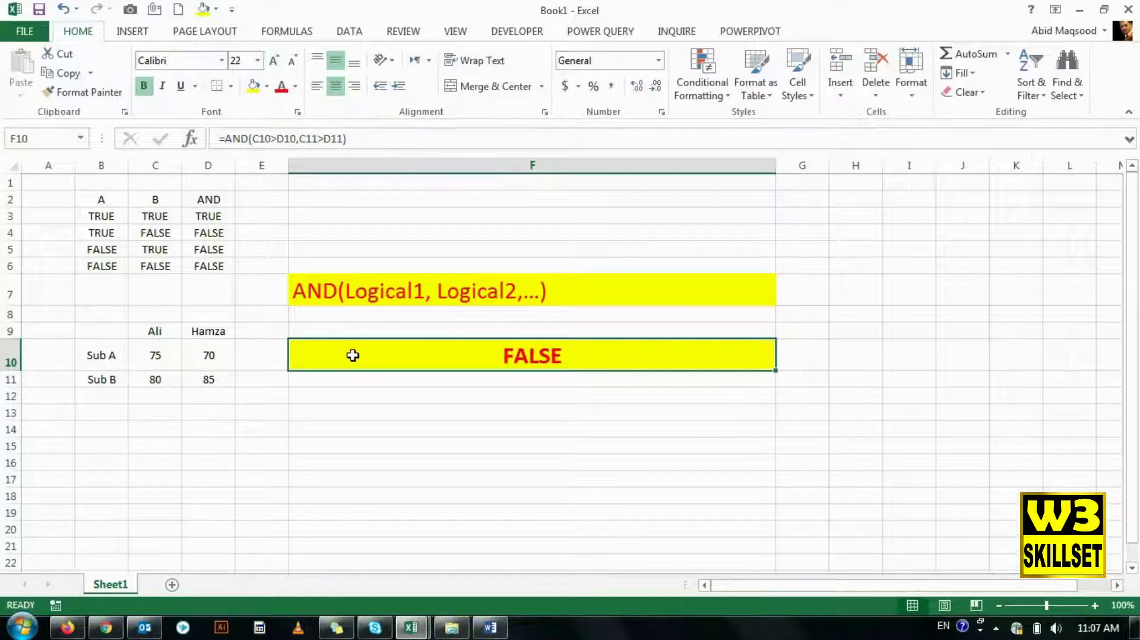
- Merge the result across F10:F11 and autofit row 10 back to normal height
left_click_drag(353, 355, 349, 377)
left_click(481, 87)
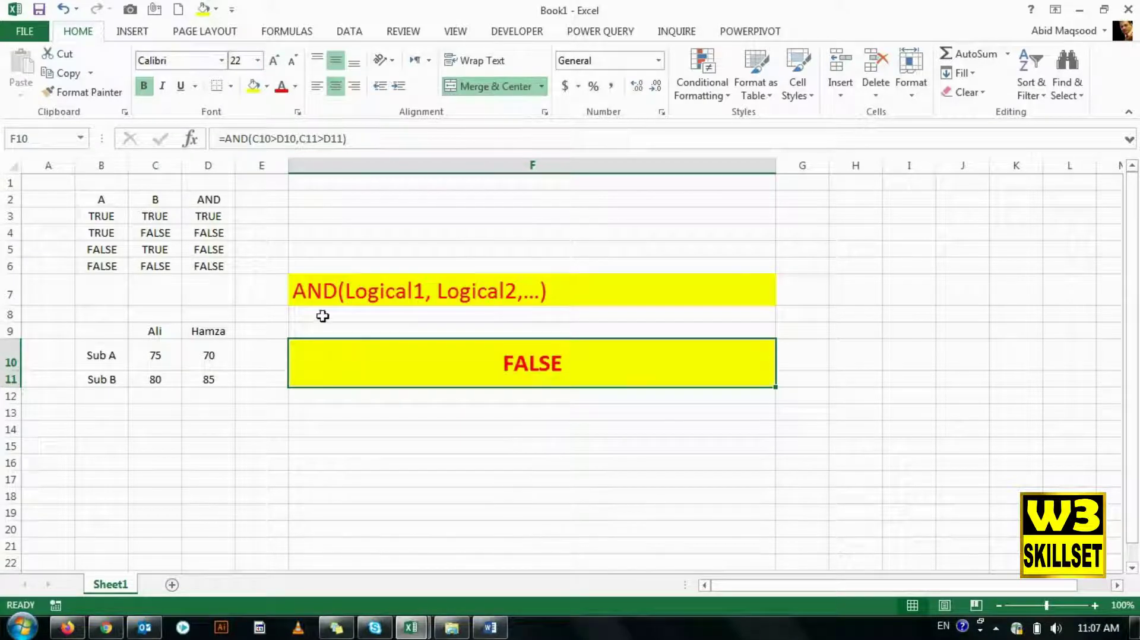
left_click(279, 356)
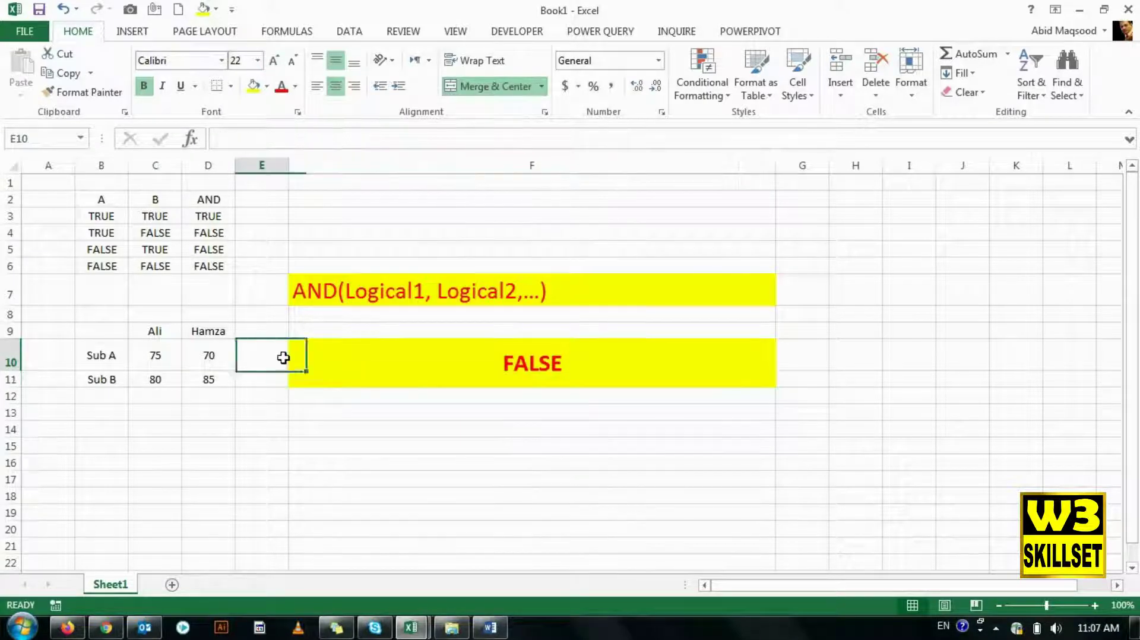
double_click(17, 372)
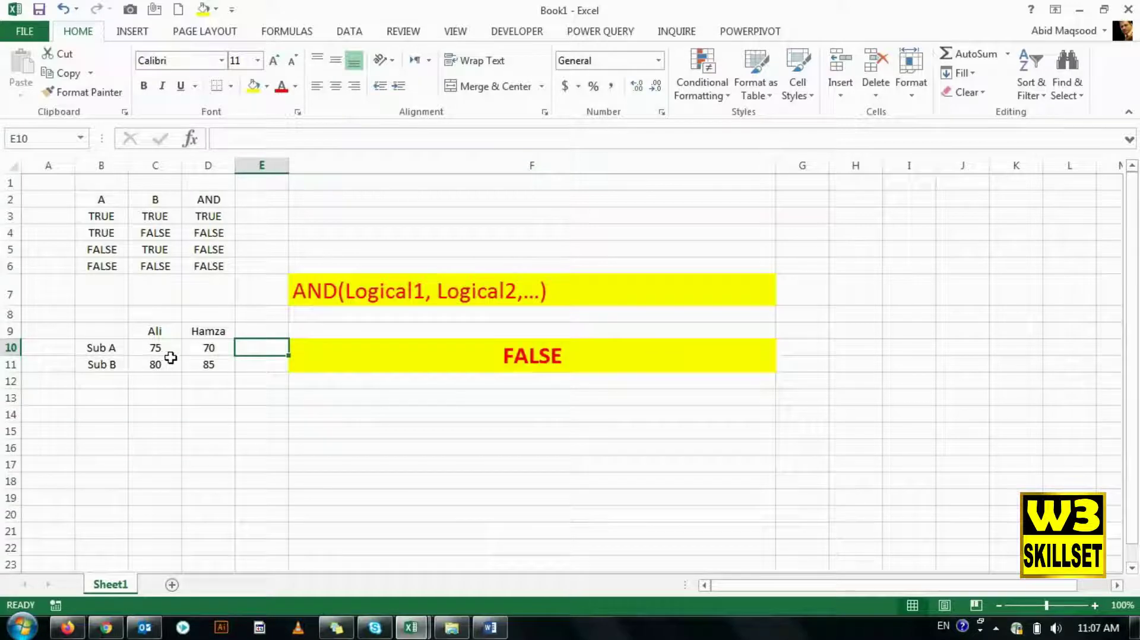
left_click(164, 376)
key("Up")
key("Up")
key("Right")
key("Right")
key("Right")
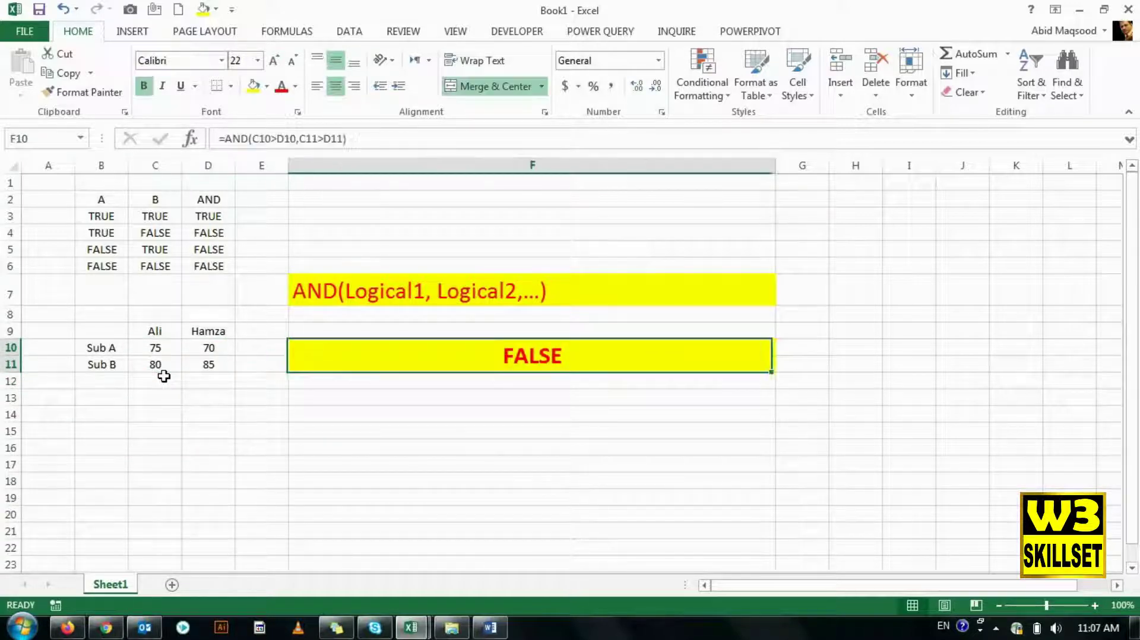
- Change the first student's Sub B score to 90
key("Left")
key("Left")
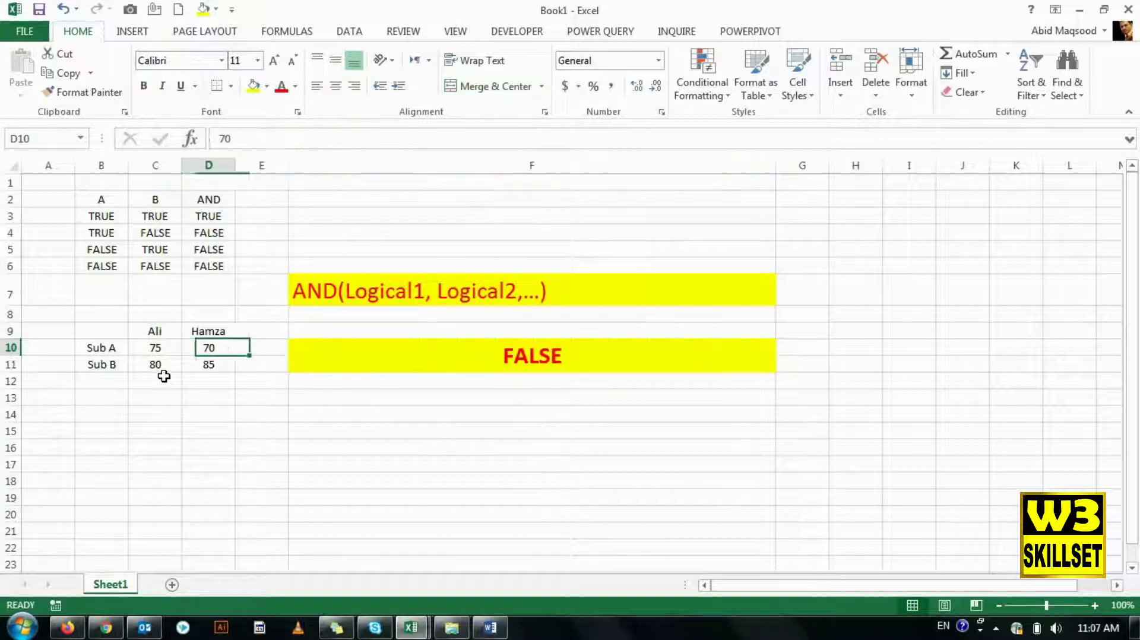
key("Down")
key("Left")
key("Up")
key("Right")
key("Right")
key("Left")
key("Left")
key("Left")
key("Down")
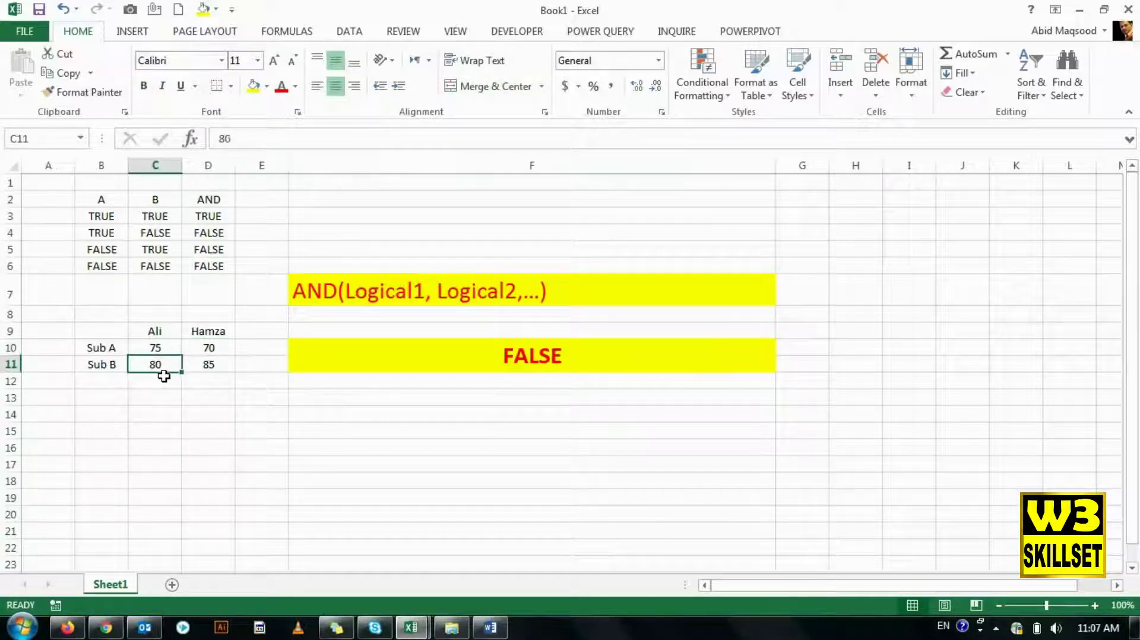
type("90")
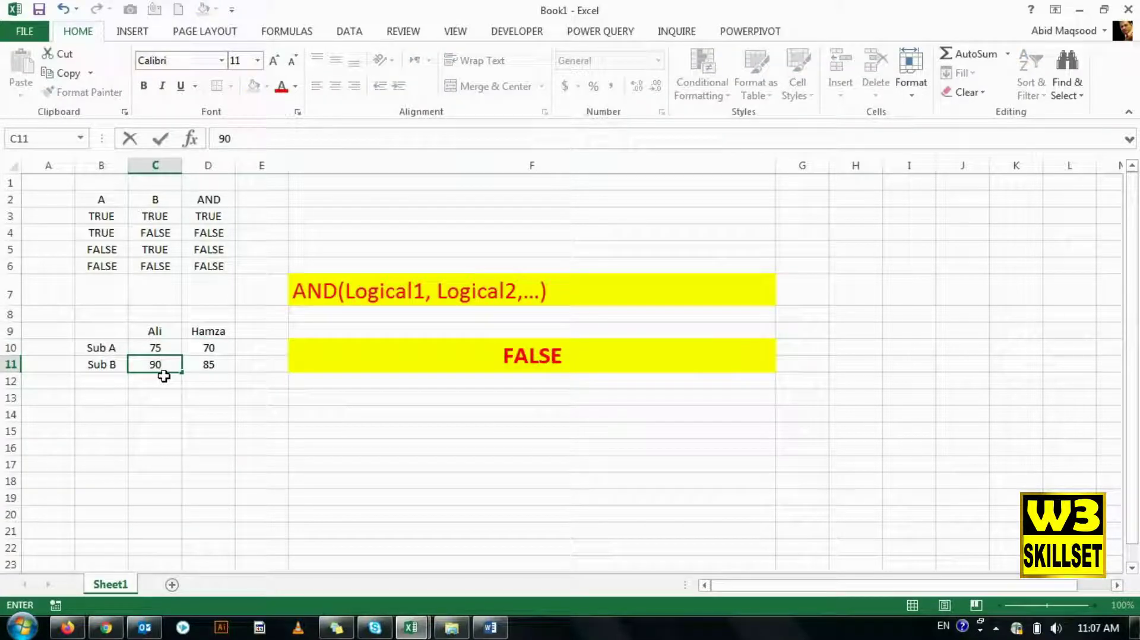
key("Return")
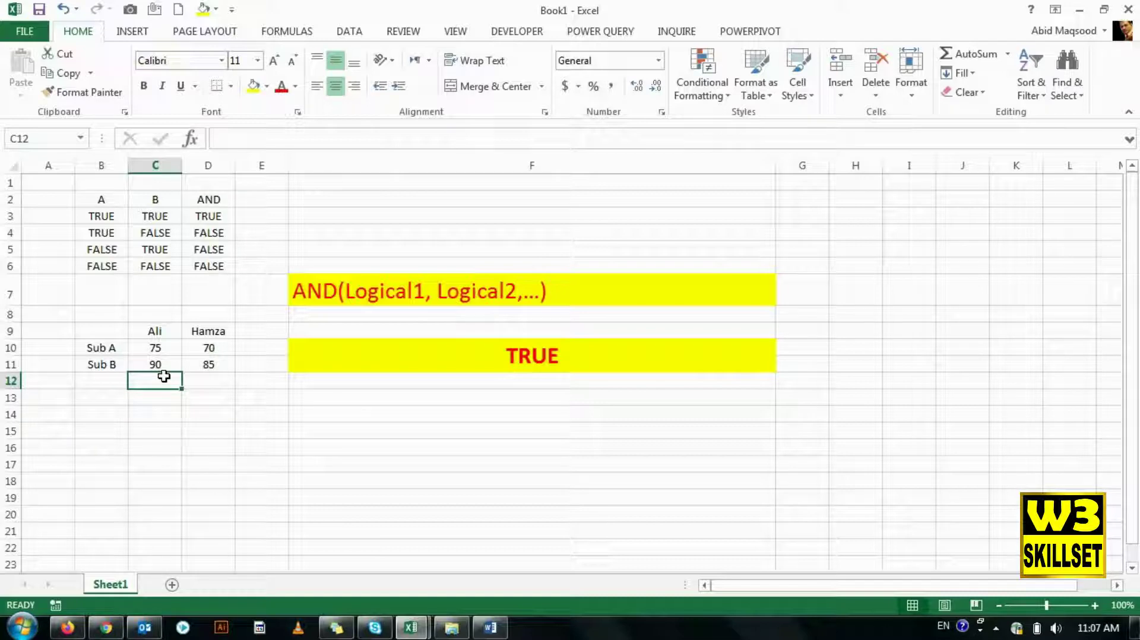
- Set the first student's scores to 70 for Sub A and 85 for Sub B
key("Up")
key("Right")
key("Right")
key("Right")
key("Up")
key("Left")
key("Left")
key("Down")
key("Left")
key("Down")
key("Up")
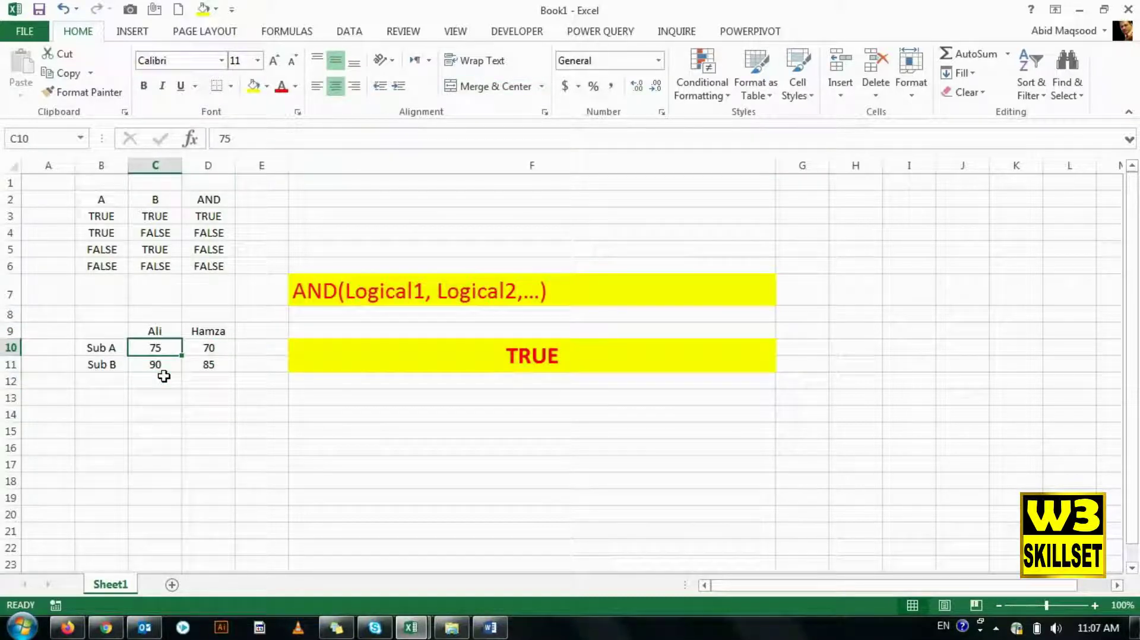
type("7")
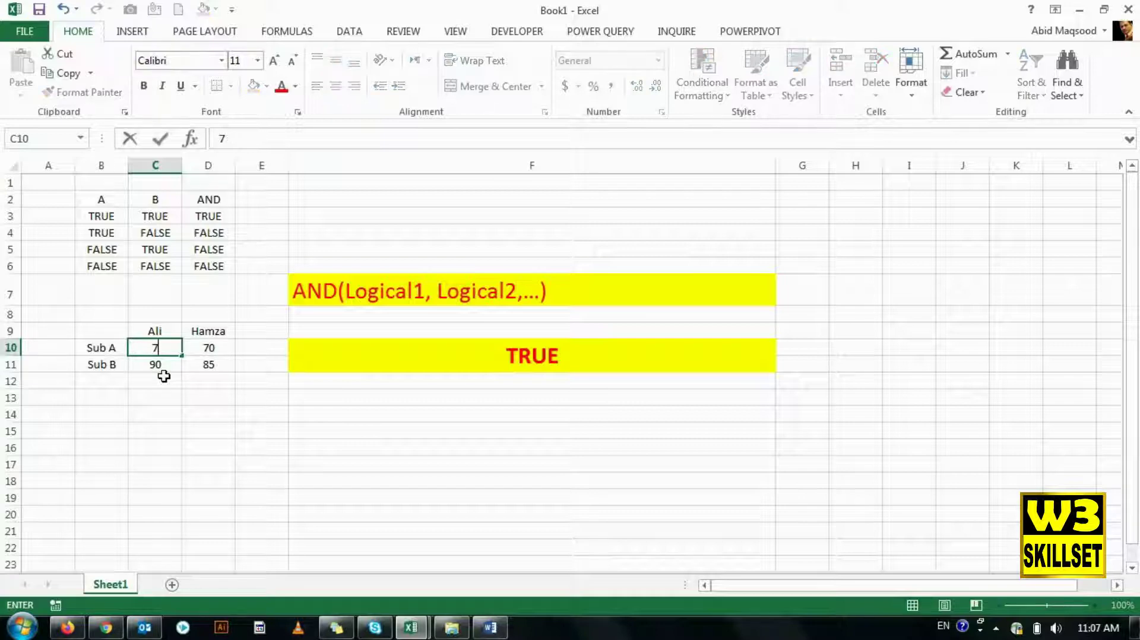
type("0")
key("Return")
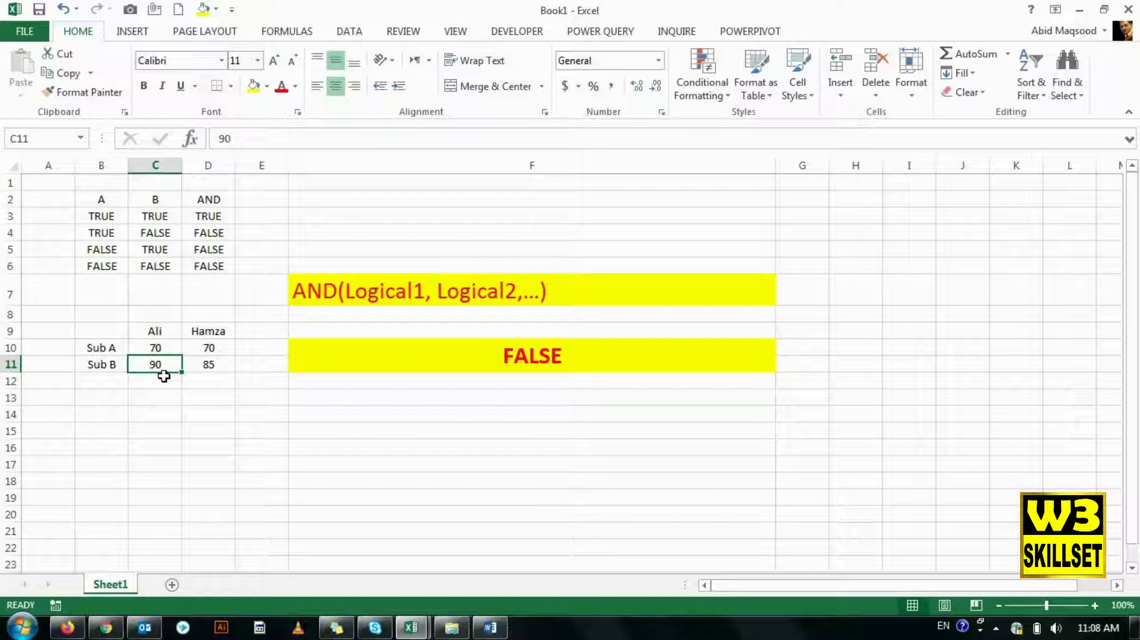
type("85")
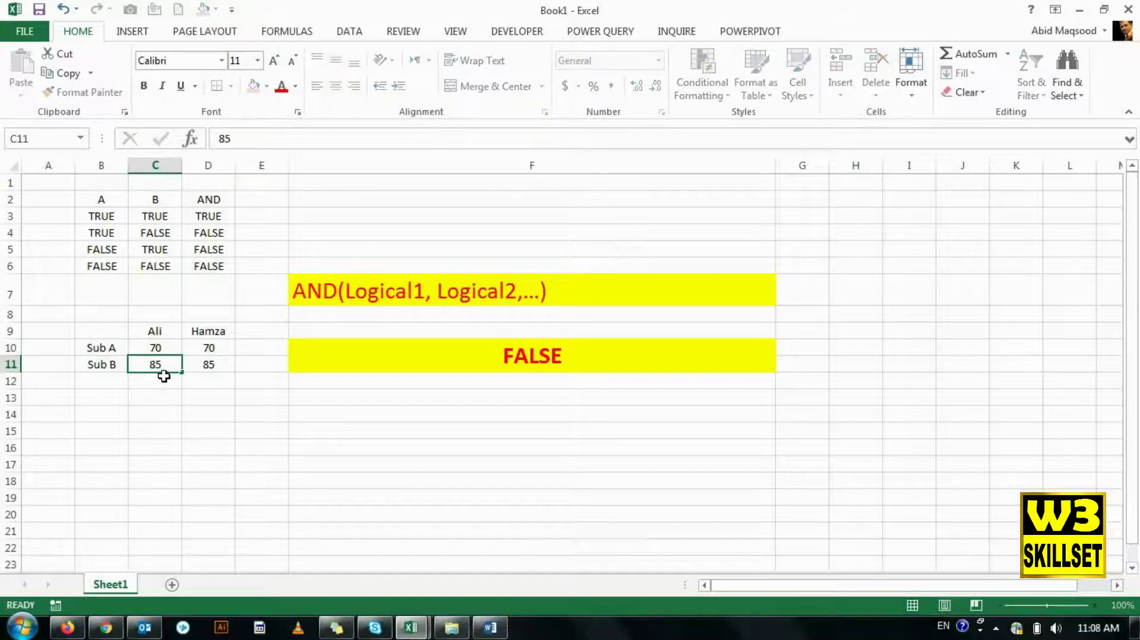
key("Return")
key("Up")
key("Up")
key("Up")
key("Up")
key("Up")
key("Down")
key("Left")
key("shift+Right")
key("shift+Right")
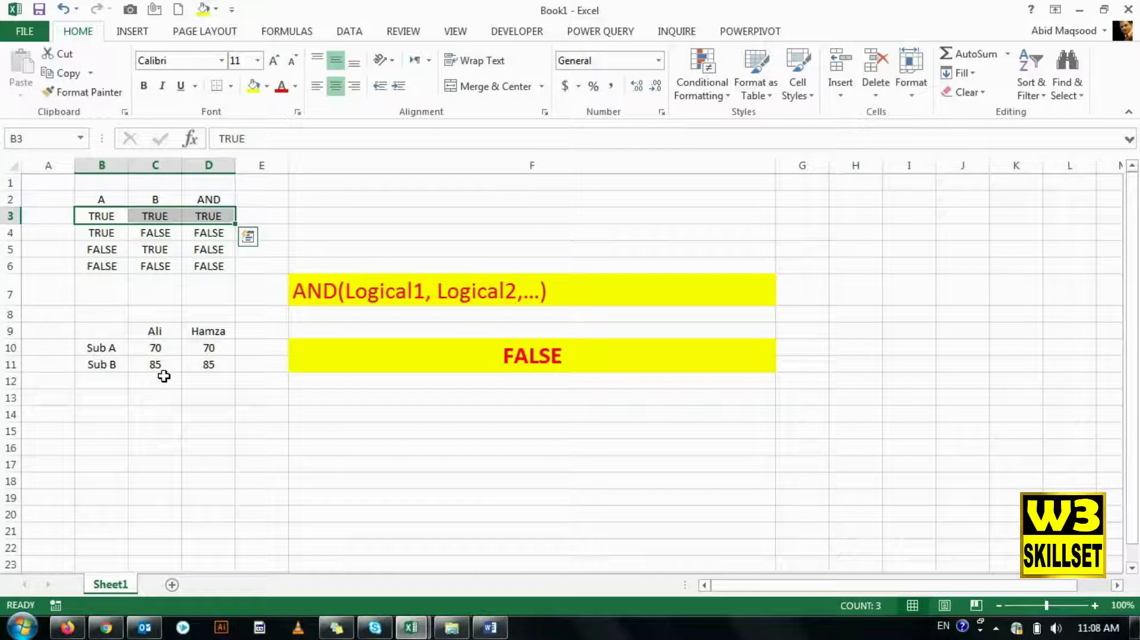
left_click(320, 410)
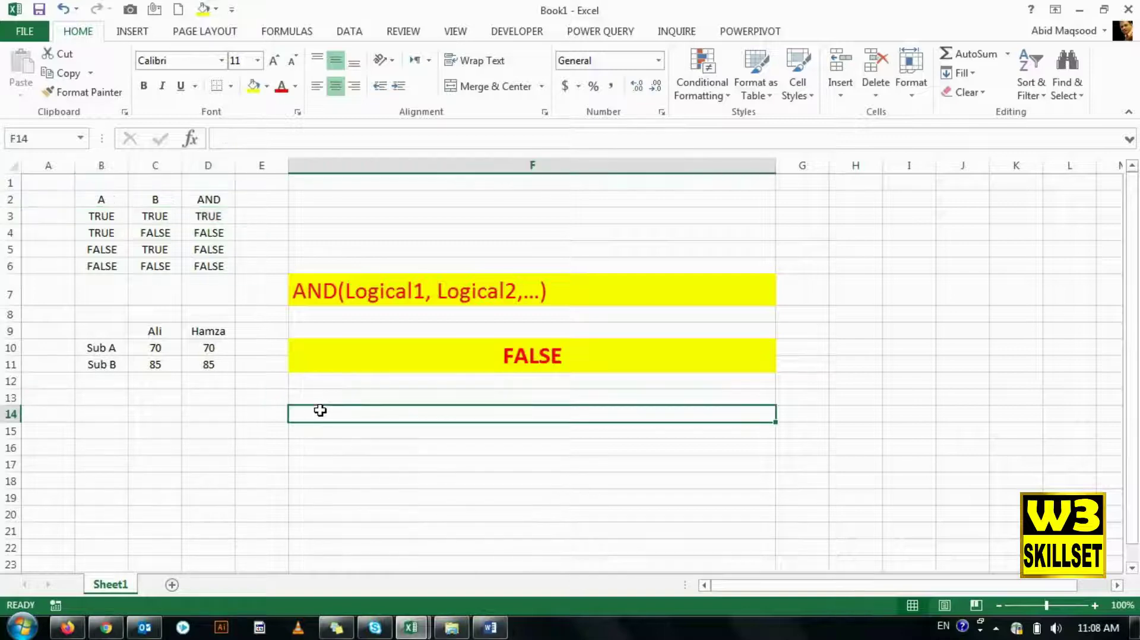
- Copy the AND syntax banner to row 15 and change it to OR(Logical1, Logical2,...)
left_click(353, 301)
key("ctrl+c")
left_click(351, 427)
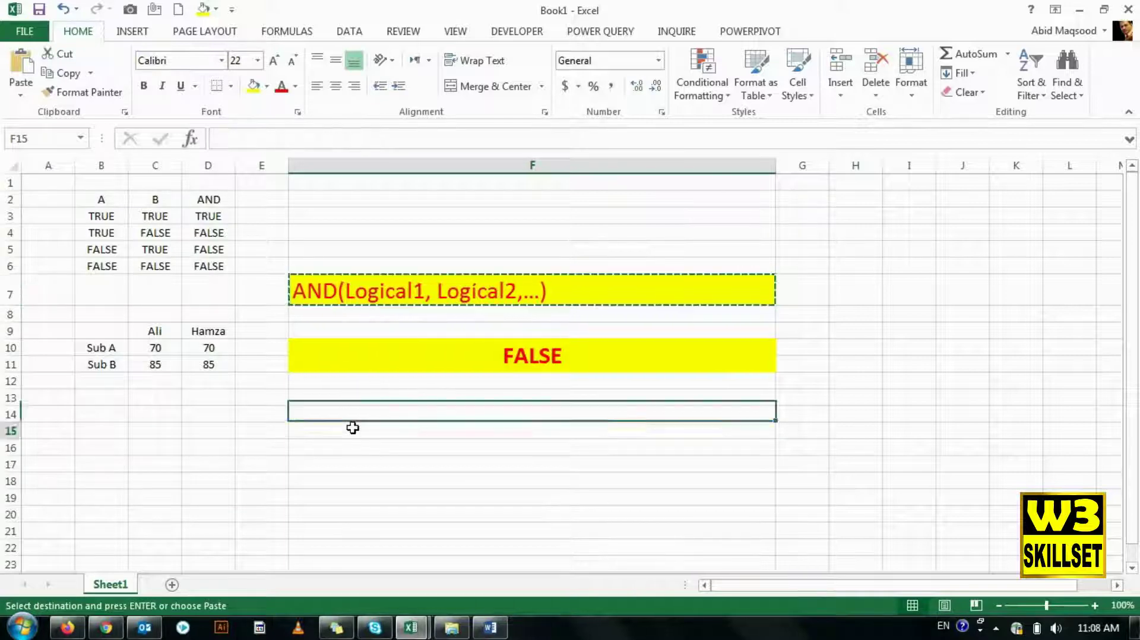
key("ctrl+v")
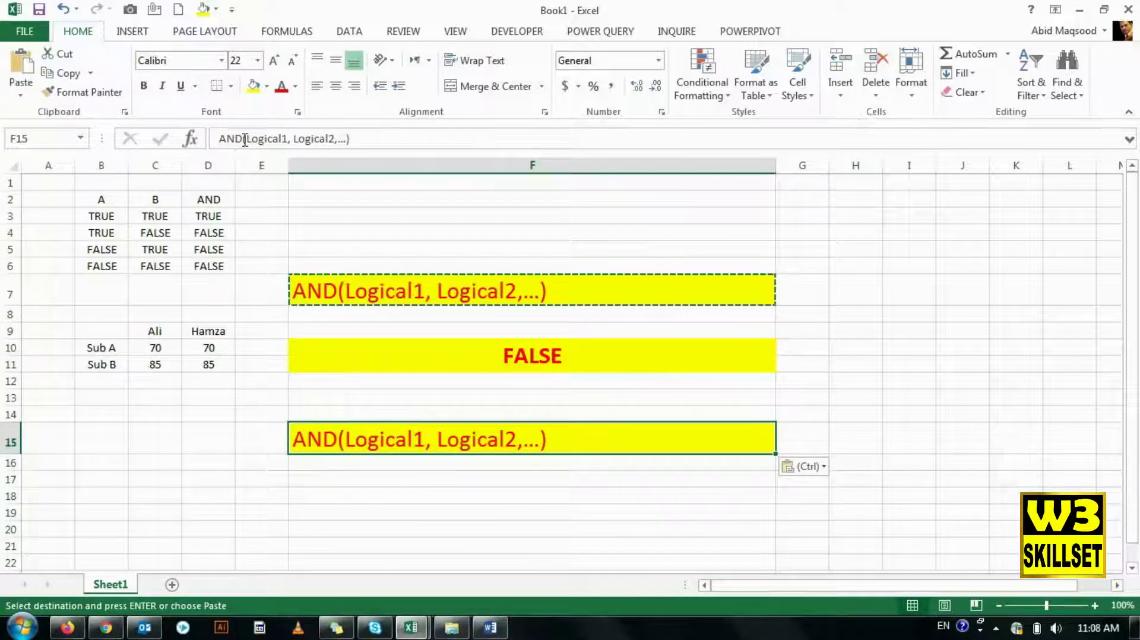
double_click(219, 138)
type("OR")
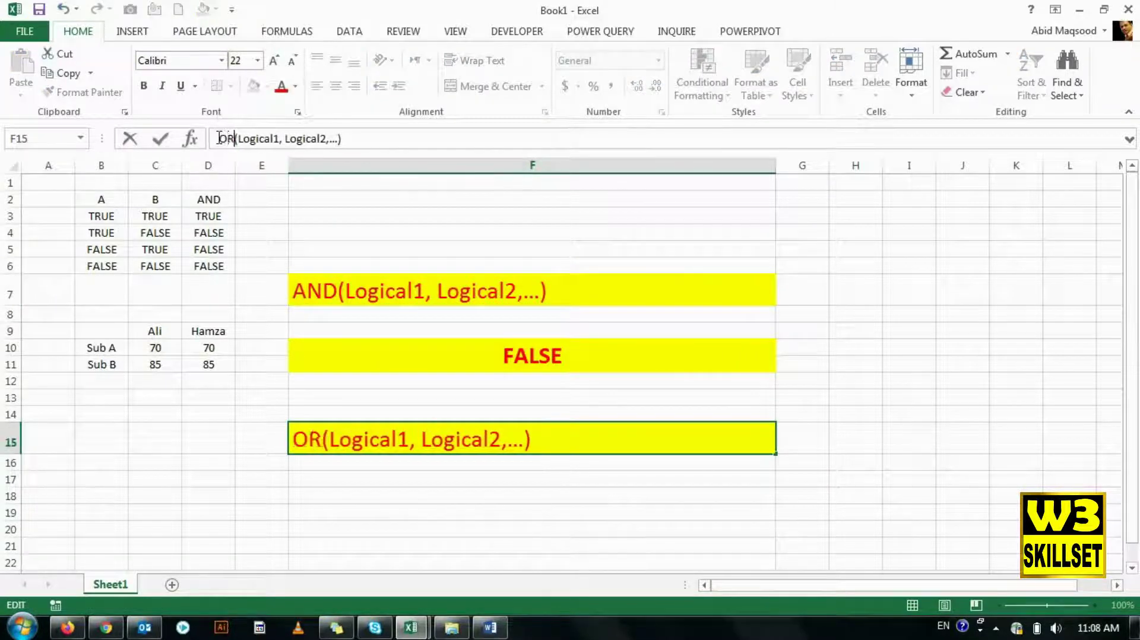
key("Return")
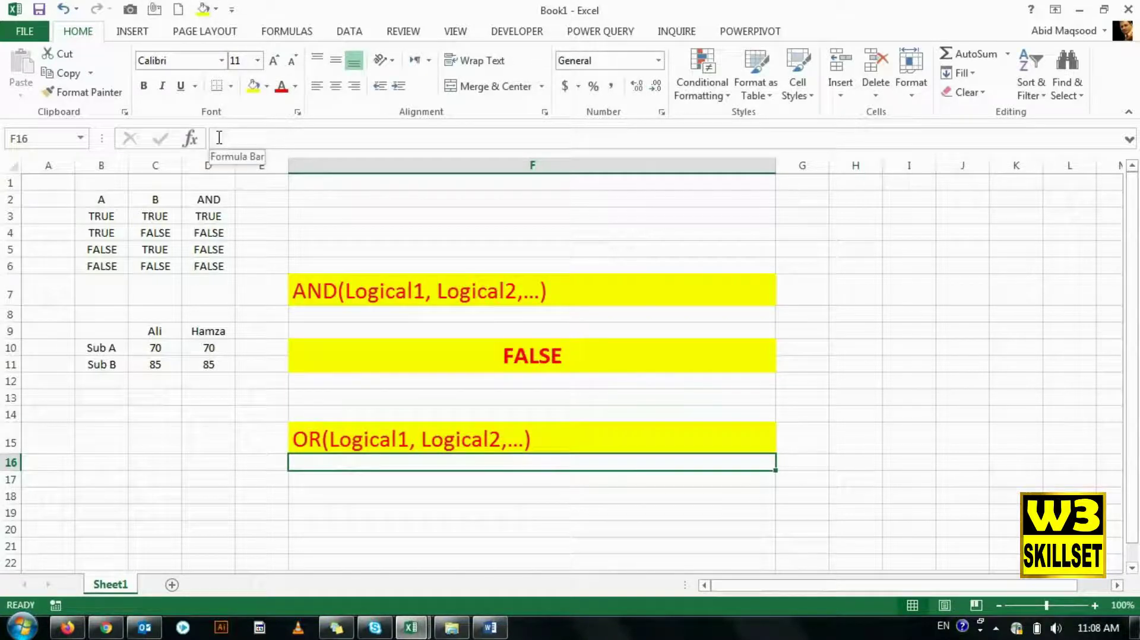
- Add the heading OR in E2 beside the AND column
key("Up")
key("Home")
key("ctrl+Home")
key("Down")
key("Right")
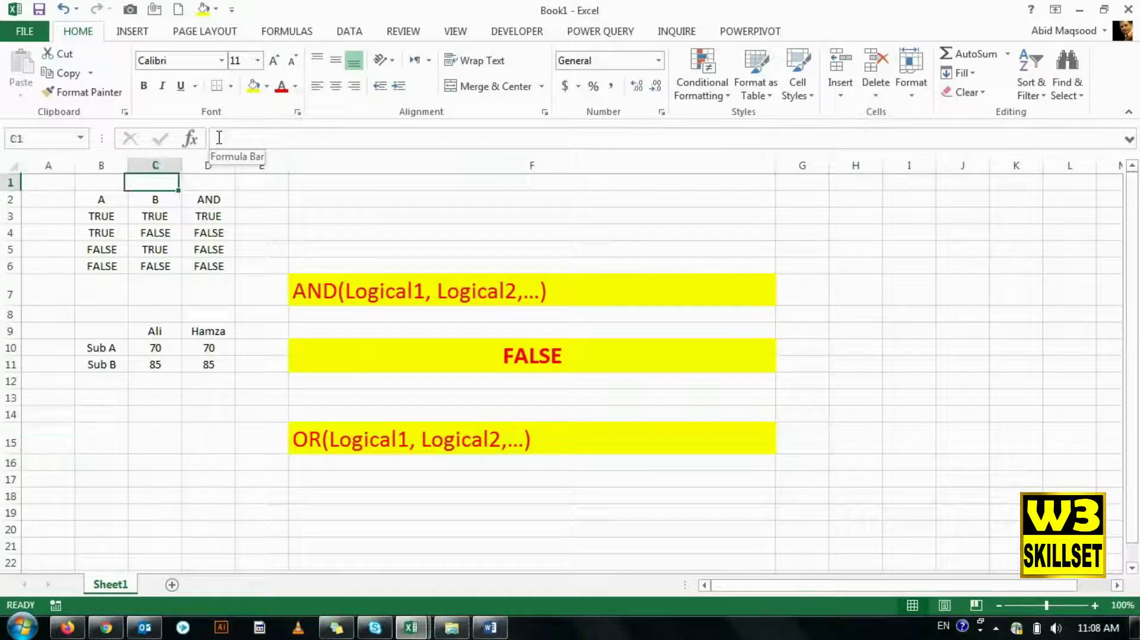
key("Right")
key("Right")
key("Right")
type("OR")
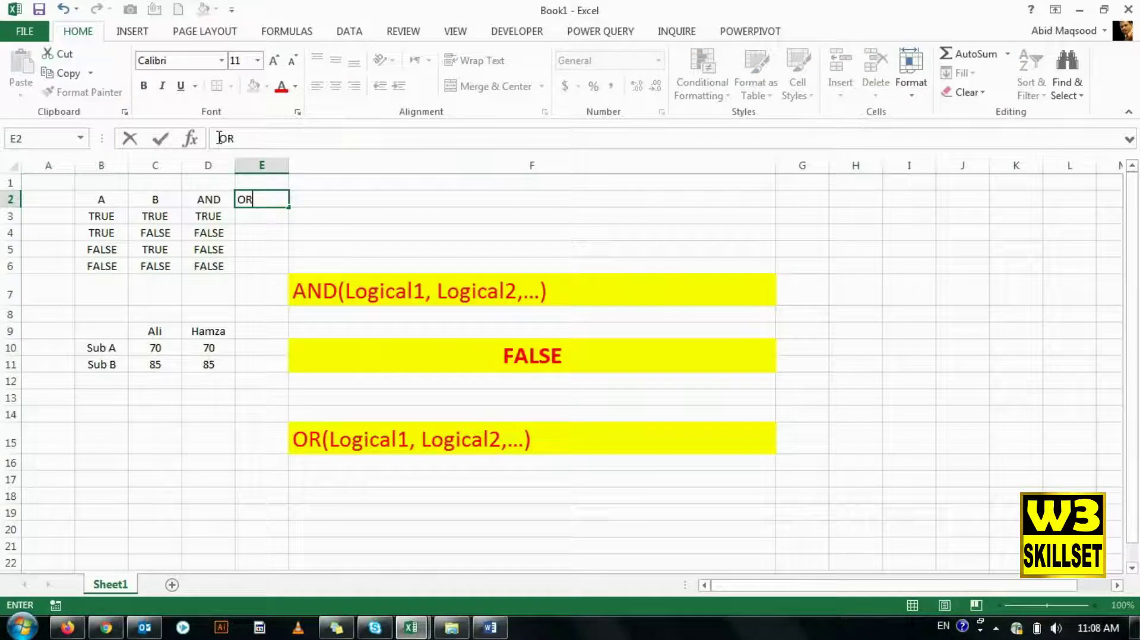
key("Return")
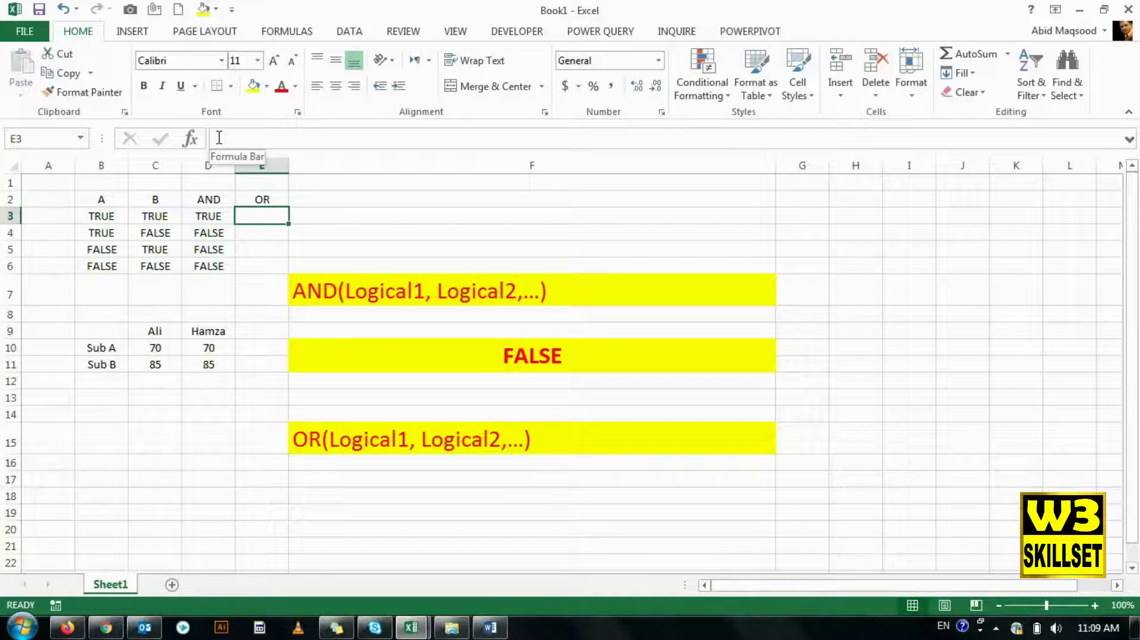
- Copy TRUE from the AND column into the first two OR result cells
key("Left")
key("ctrl+c")
key("Right")
key("Left")
key("Right")
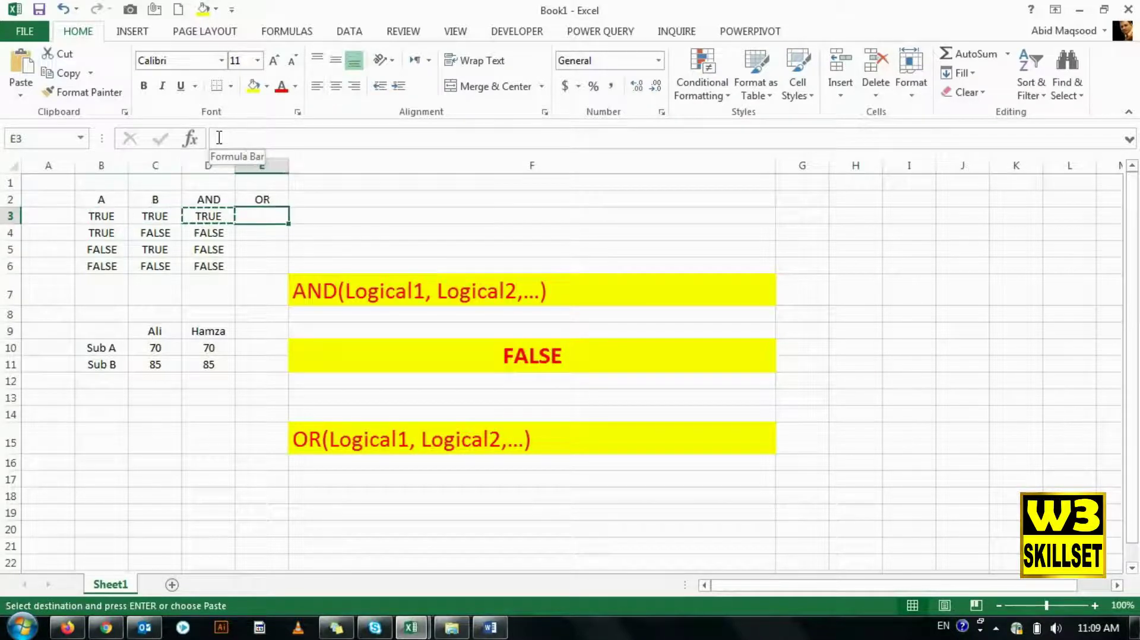
key("ctrl+v")
key("Down")
key("Left")
key("Left")
key("Right")
key("Right")
key("Left")
key("Left")
key("Left")
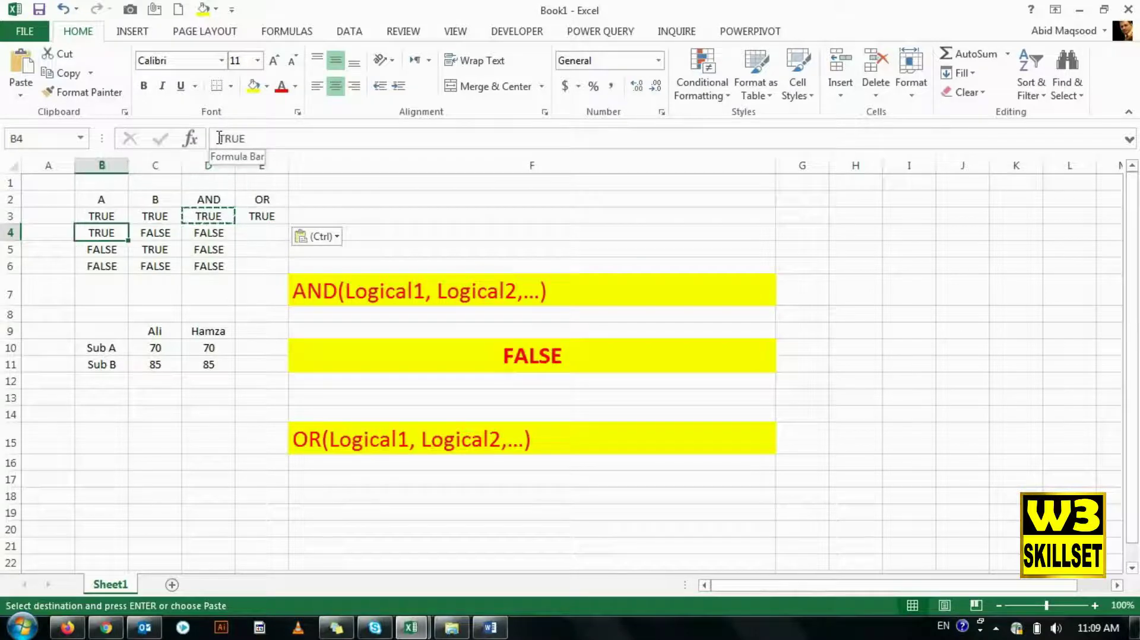
key("Right")
key("Right")
key("Right")
key("Left")
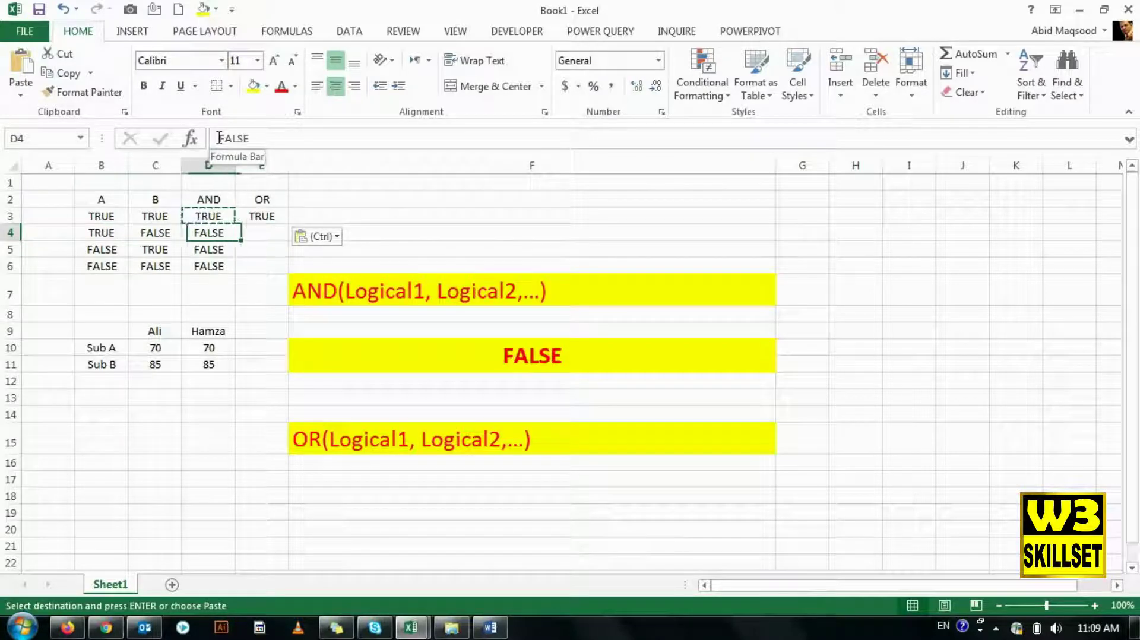
key("Left")
key("Left")
key("Right")
key("Right")
key("Right")
key("ctrl+v")
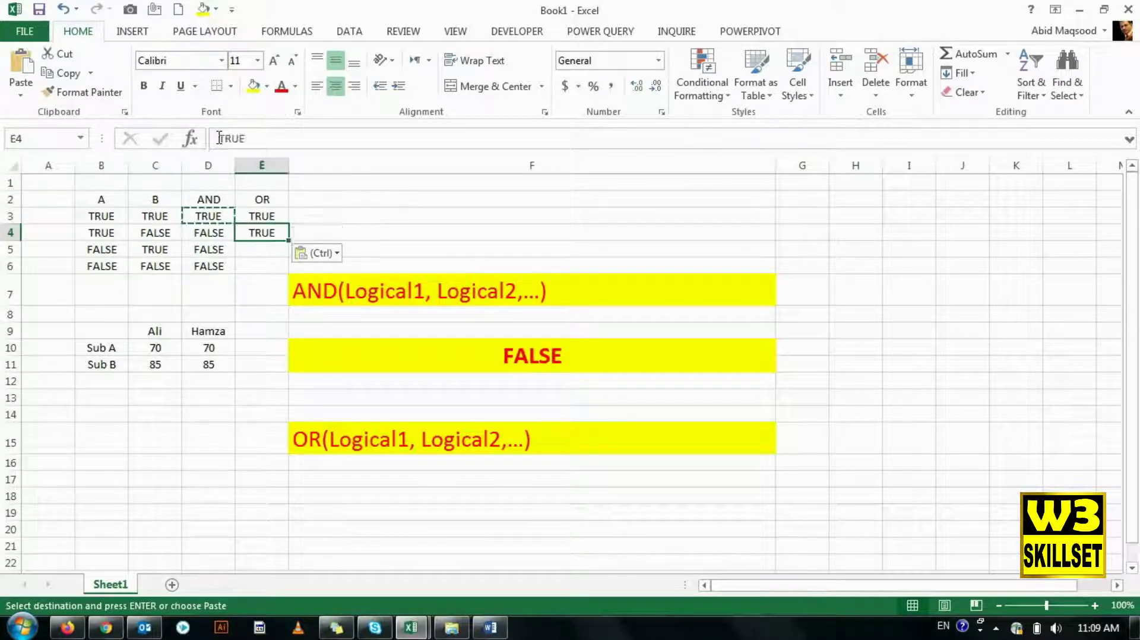
- Put TRUE in the third OR result and FALSE in E6 for the FALSE/FALSE row
key("Down")
key("Left")
key("Left")
key("Left")
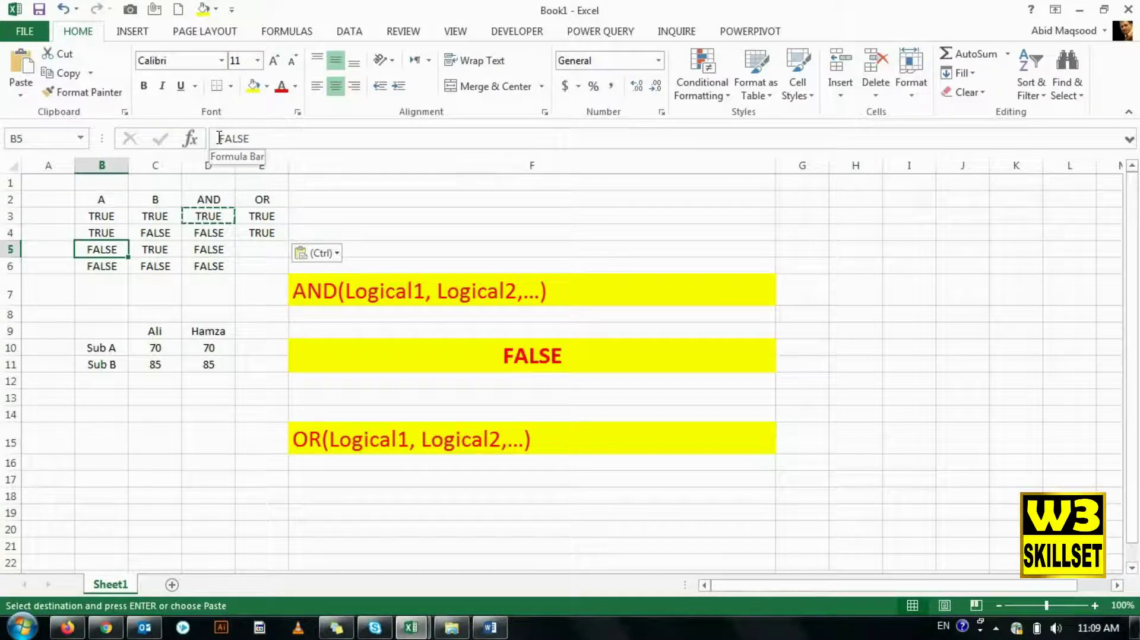
key("Right")
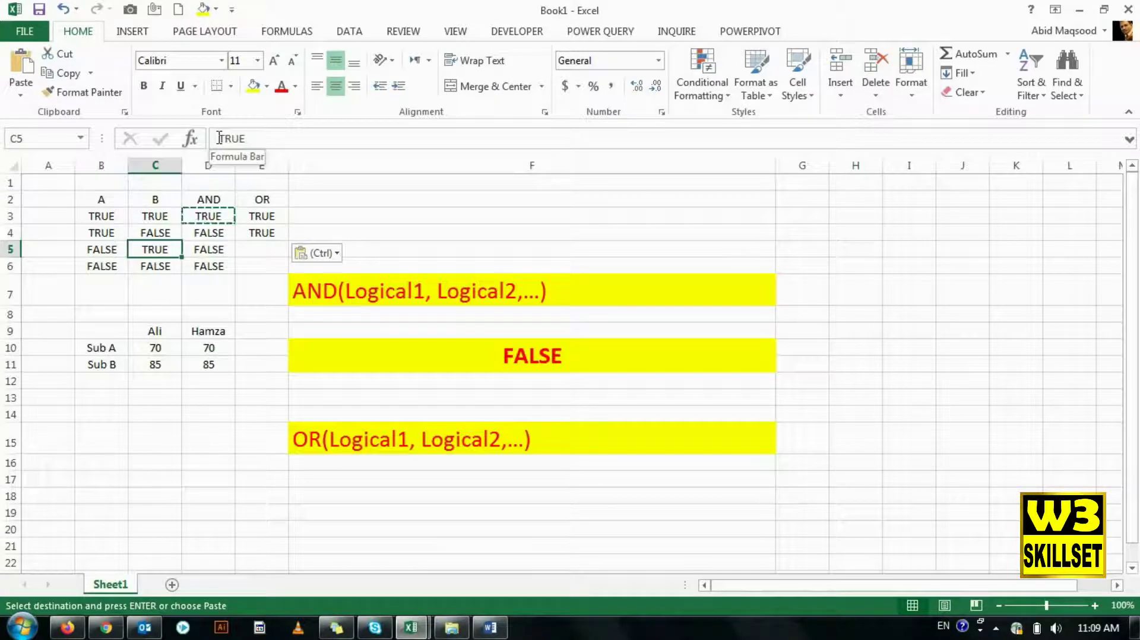
key("Right")
key("Right")
key("ctrl+v")
key("Down")
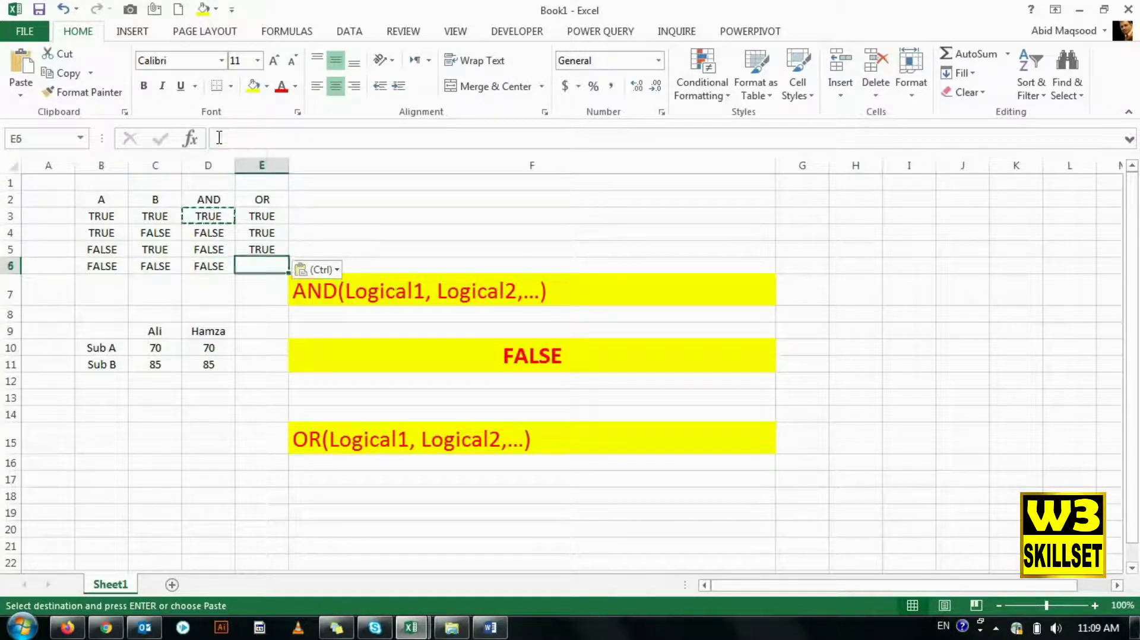
key("Left")
key("Left")
key("Left")
key("Right")
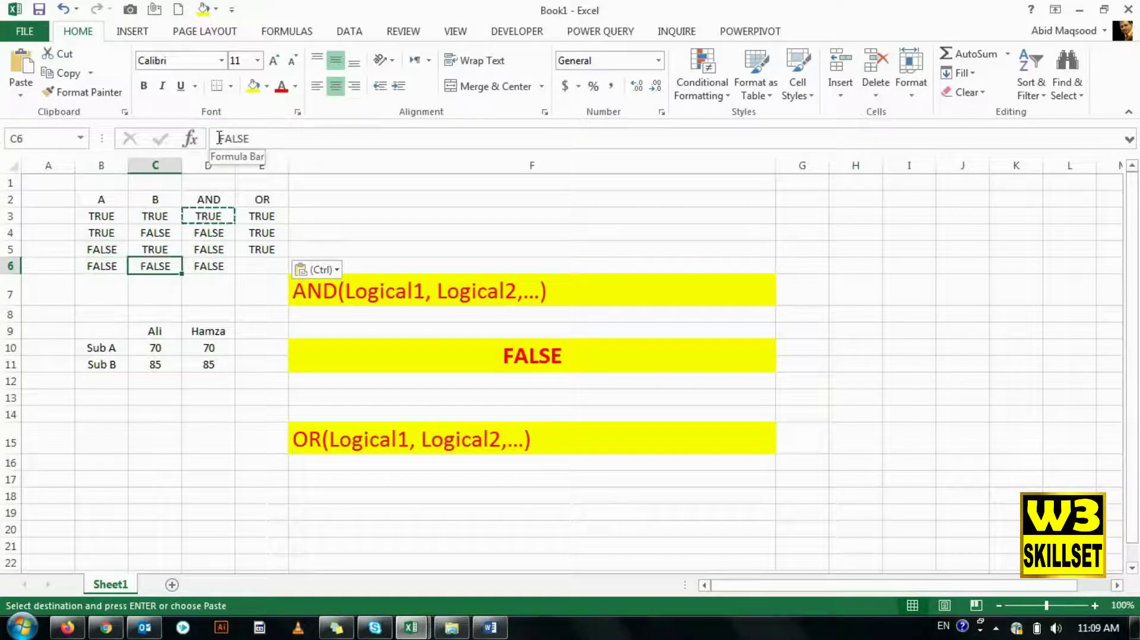
key("Right")
key("Right")
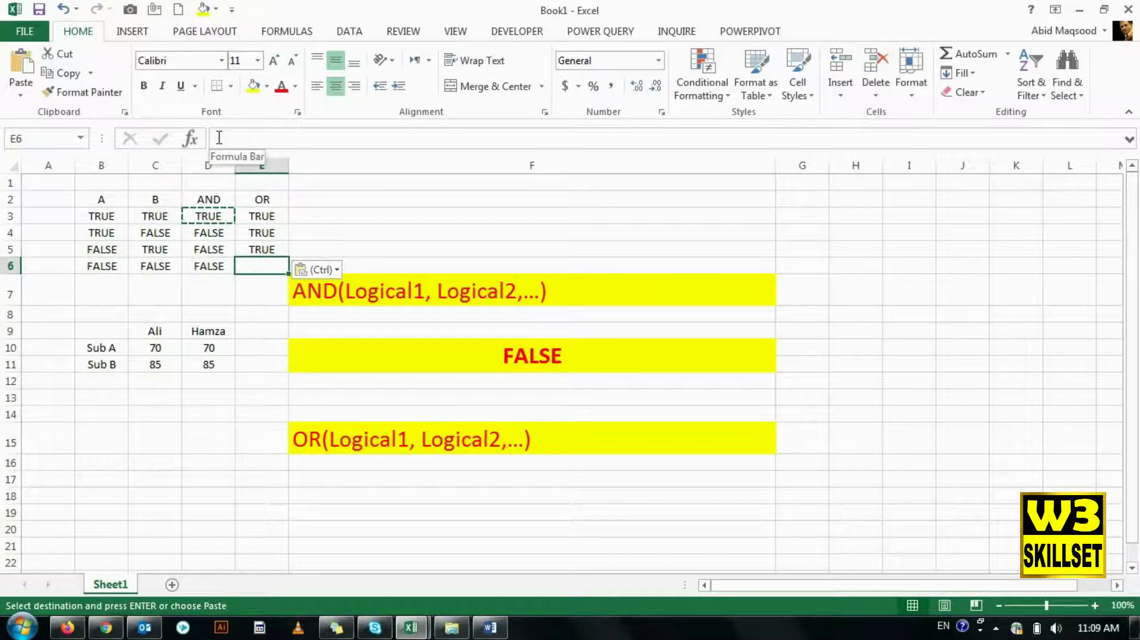
type("FALSE")
key("Return")
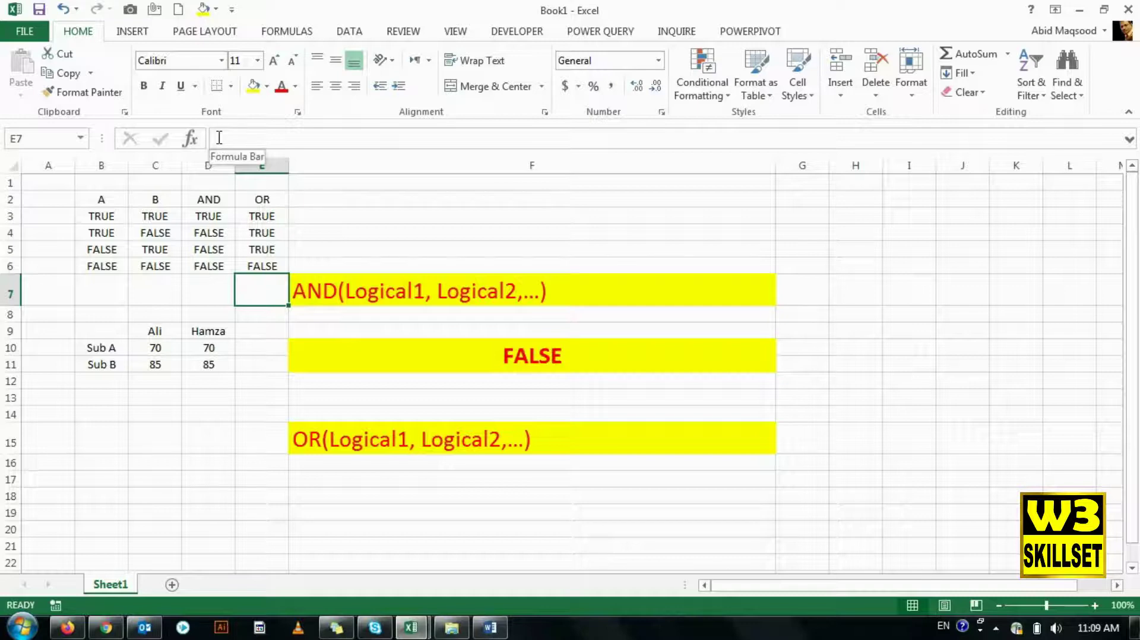
key("Right")
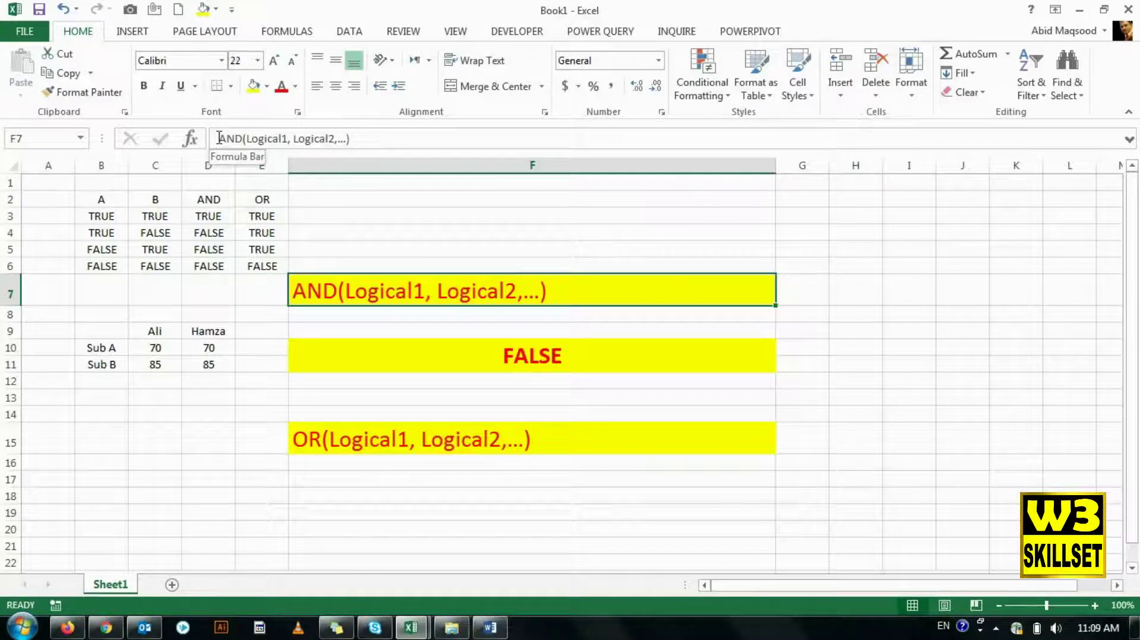
- Copy the yellow result cell F10 to F18 below the OR syntax banner
key("Down")
key("Down")
key("Down")
key("ctrl+c")
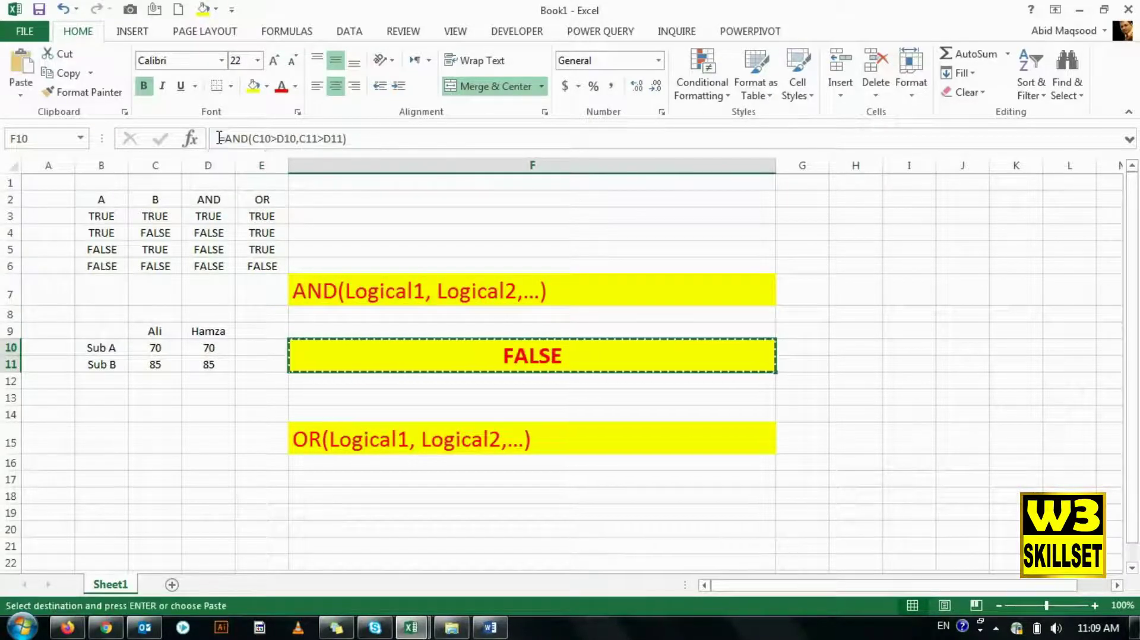
key("Down")
key("Down")
key("Down")
key("Down")
key("Down")
key("Down")
key("Down")
key("Down")
key("Up")
key("ctrl+v")
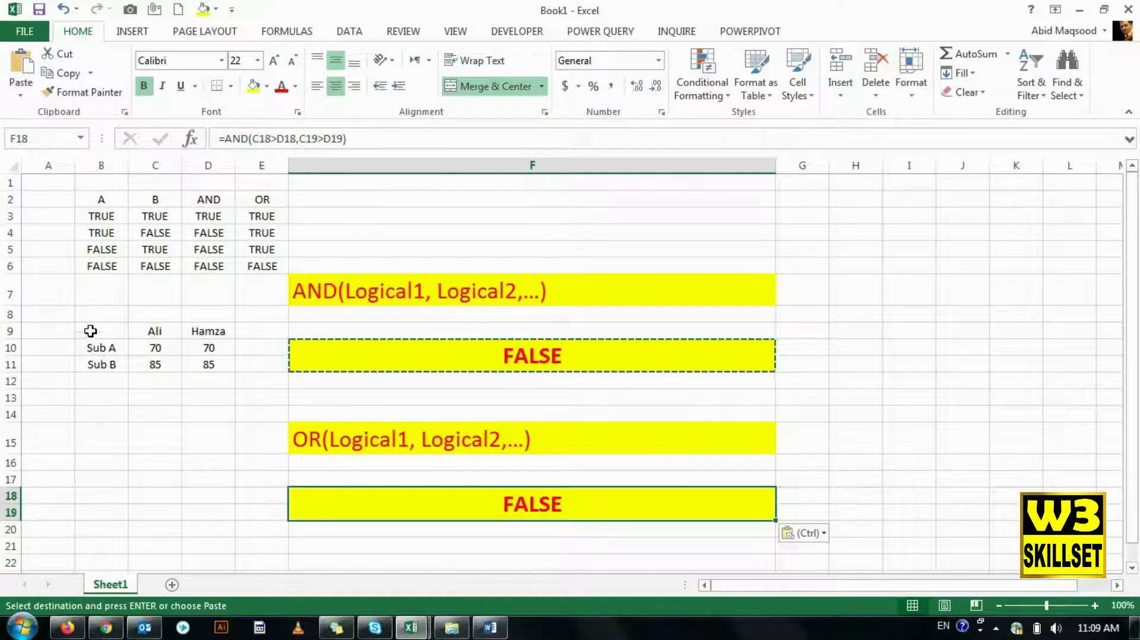
- Copy the score table B9:D11 and paste it at B14
left_click_drag(92, 330, 189, 357)
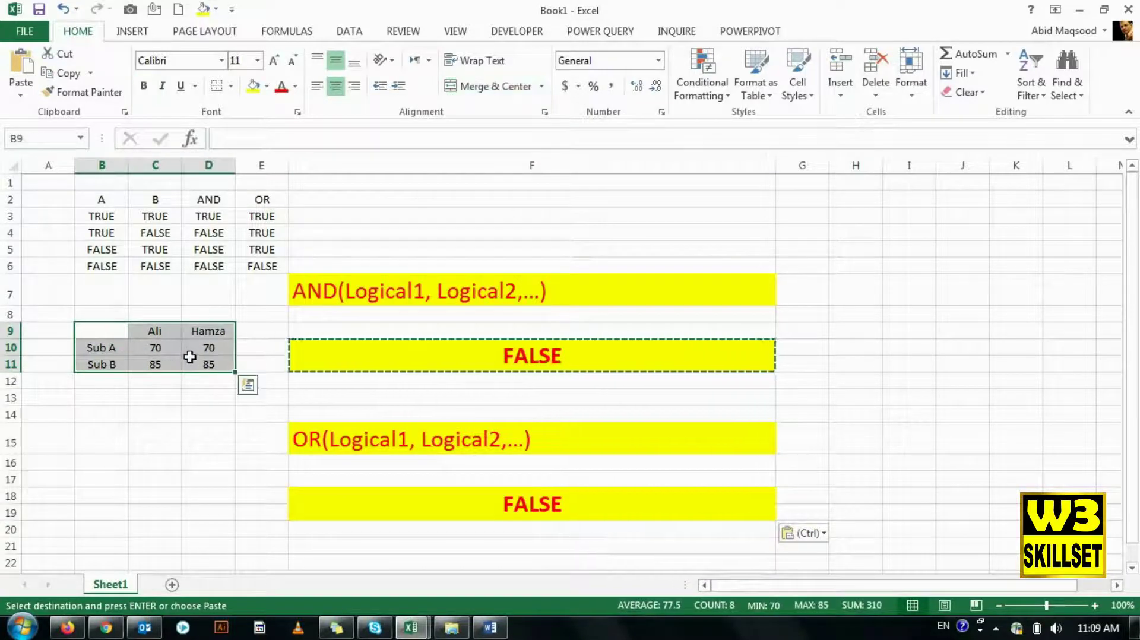
key("ctrl+c")
key("Down")
key("Down")
key("Down")
key("Down")
key("Down")
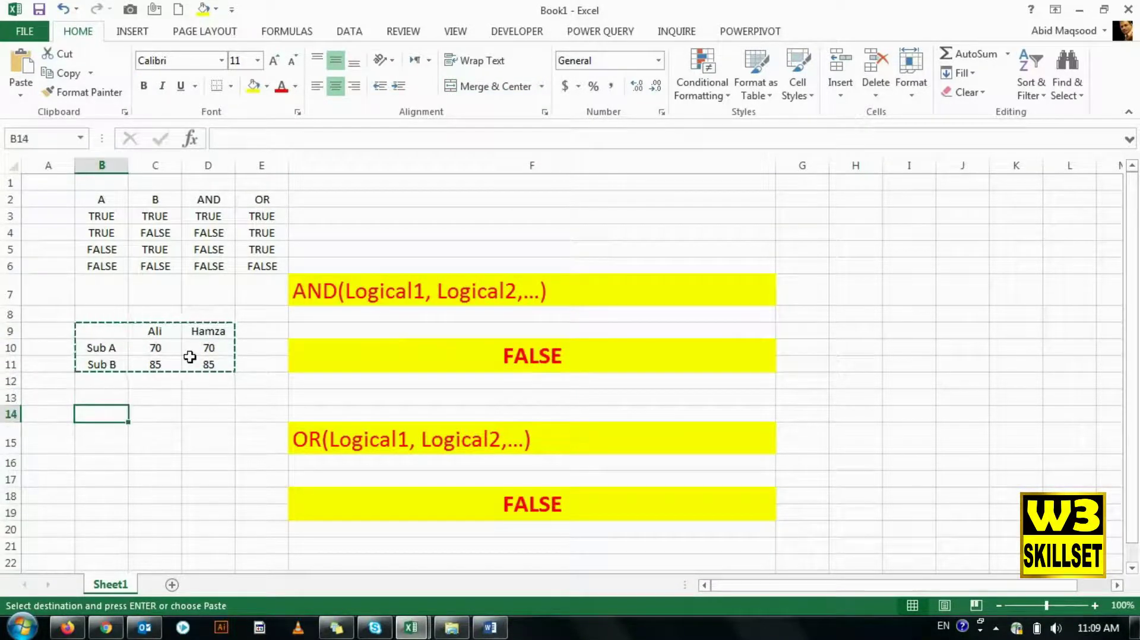
key("ctrl+v")
- Re-enter the pasted result formula in F18 unchanged
left_click(415, 511)
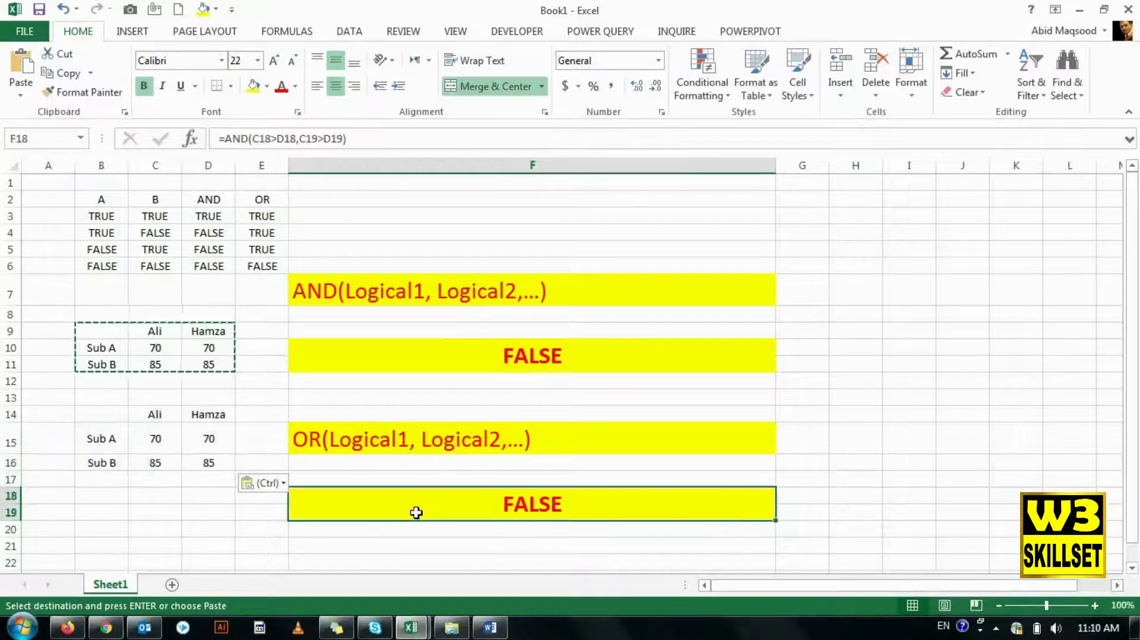
key("F2")
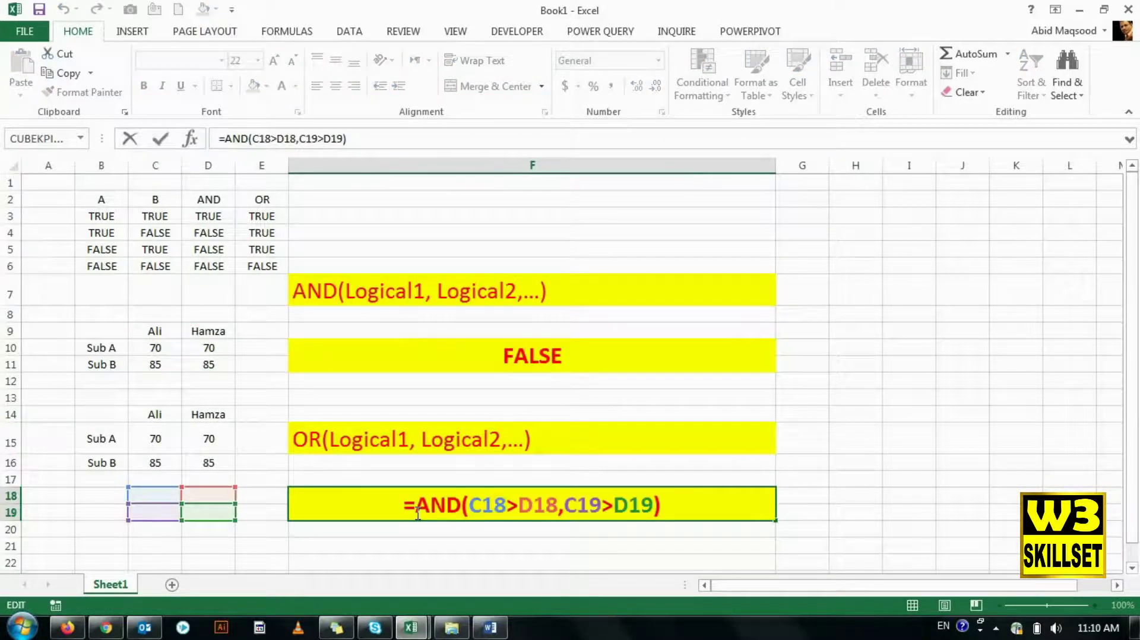
key("Return")
key("Up")
key("Up")
key("Up")
key("Up")
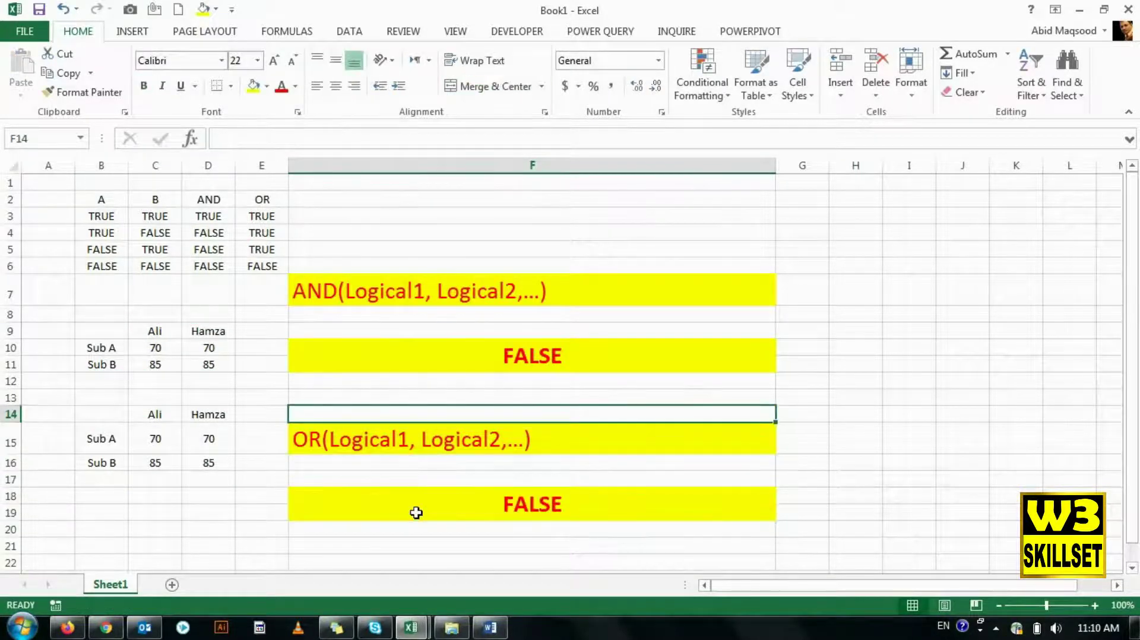
- Move the copied score table from B14:D16 down to B17, clearing the old copy
key("Left")
key("Left")
key("Left")
key("Left")
key("shift+Right")
key("shift+Right")
key("shift+Down")
key("shift+Down")
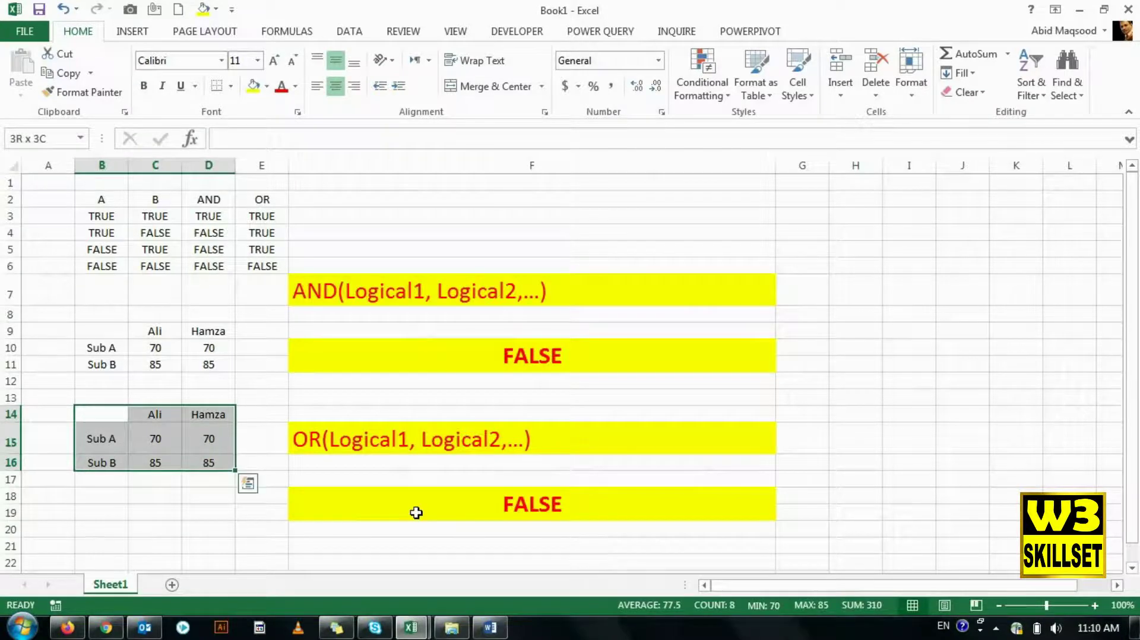
key("ctrl+c")
key("Down")
key("Down")
key("Down")
key("ctrl+v")
key("Up")
key("Up")
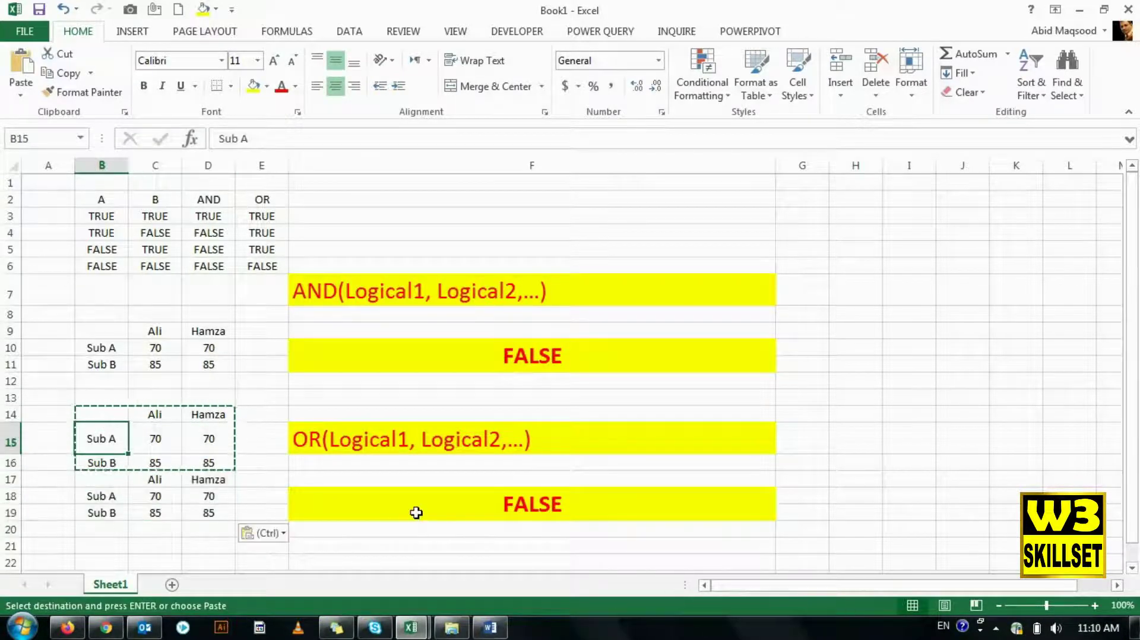
key("Up")
key("shift+Right")
key("shift+Right")
key("shift+Down")
key("shift+Down")
key("shift+Down")
key("shift+Up")
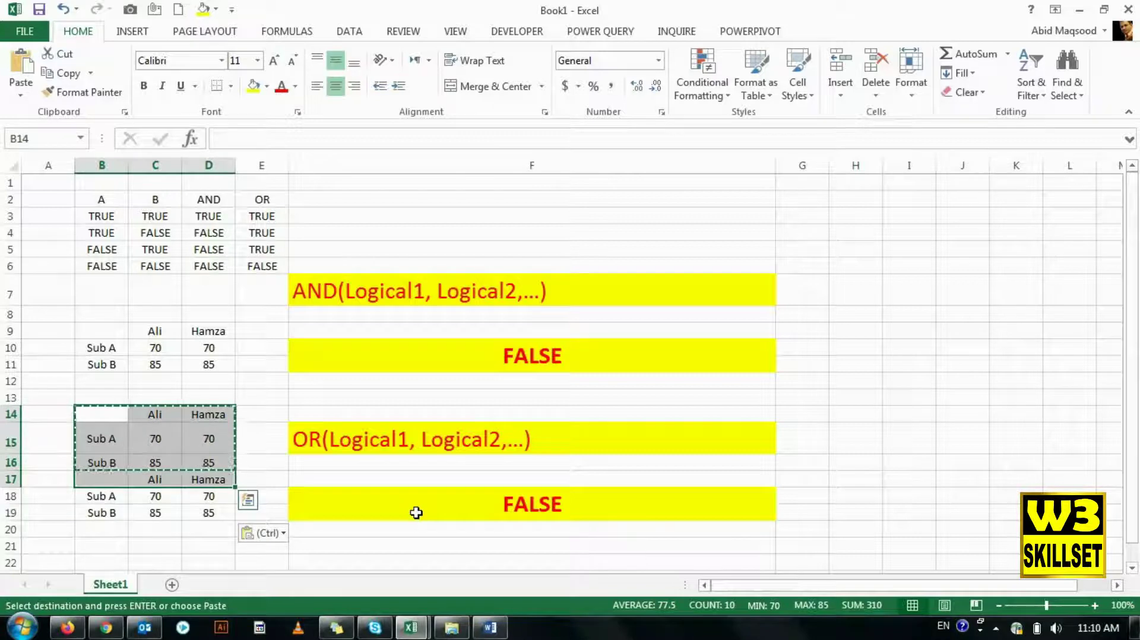
key("Delete")
- Change the F18 formula's AND function to OR
key("Down")
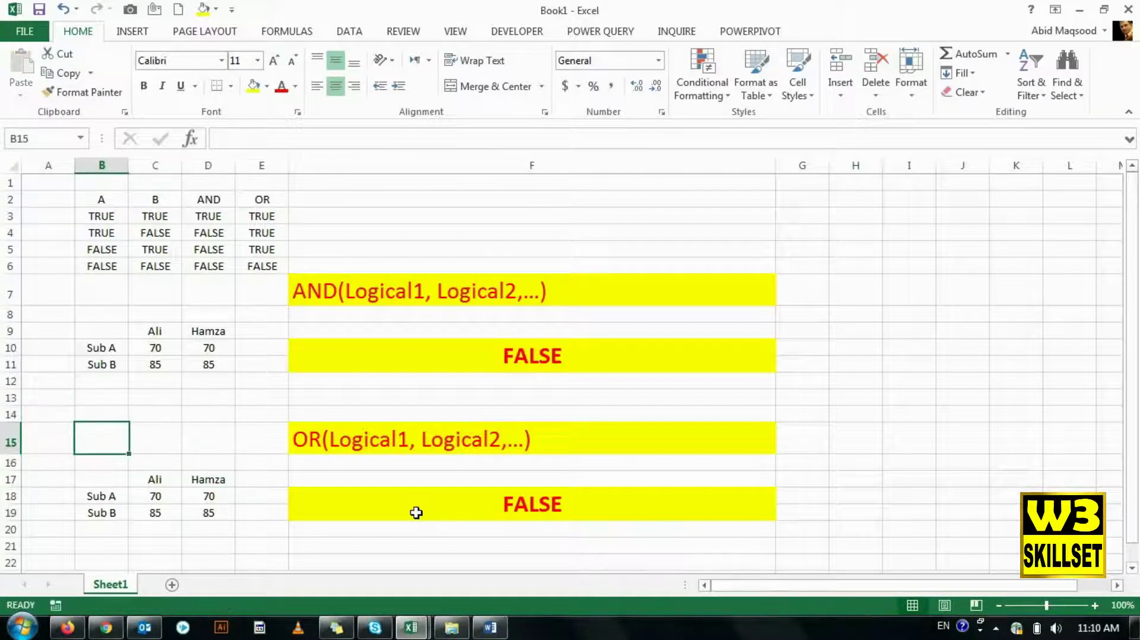
key("Down")
key("Right")
key("Right")
key("Right")
key("Right")
key("Down")
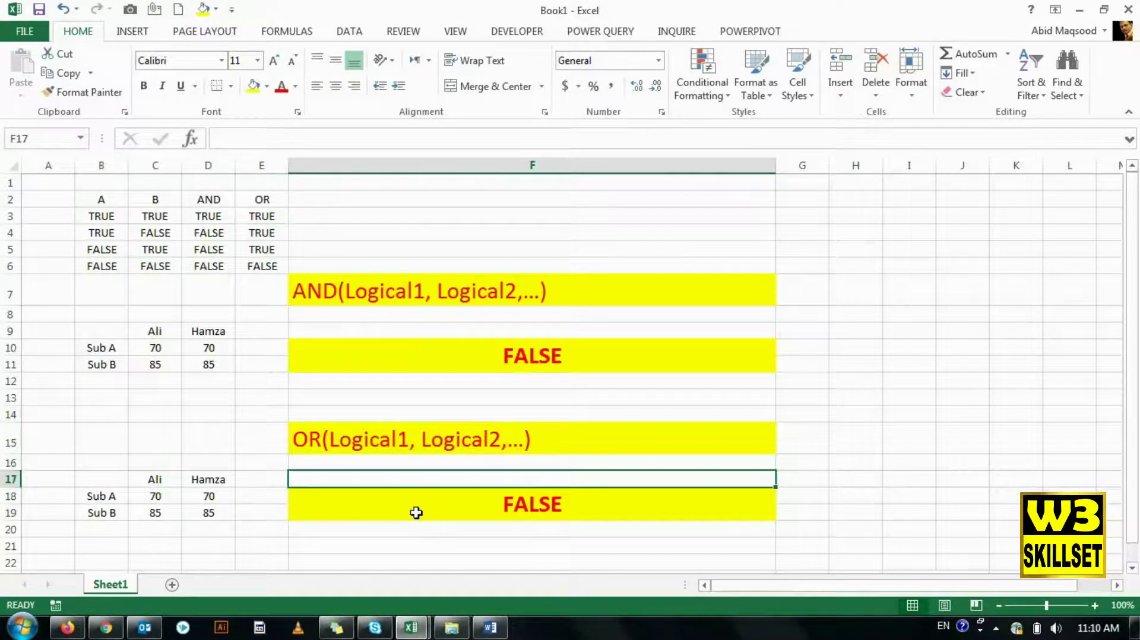
key("Down")
key("F2")
key("Left")
key("Left")
key("Left")
key("Left")
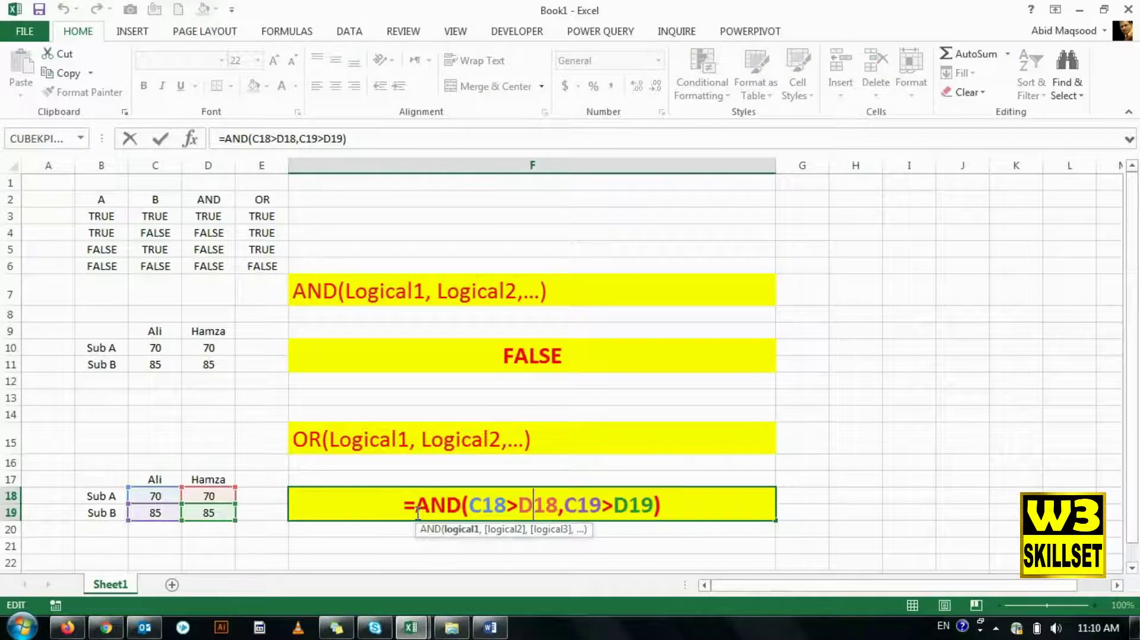
key("BackSpace")
key("BackSpace")
key("BackSpace")
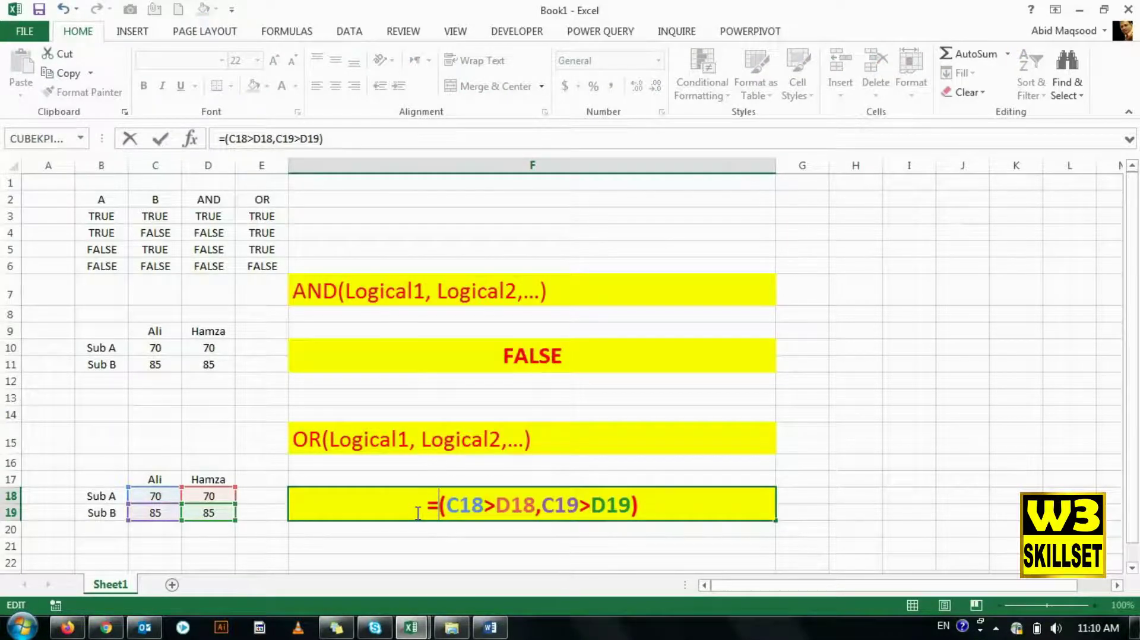
type("OR")
key("Return")
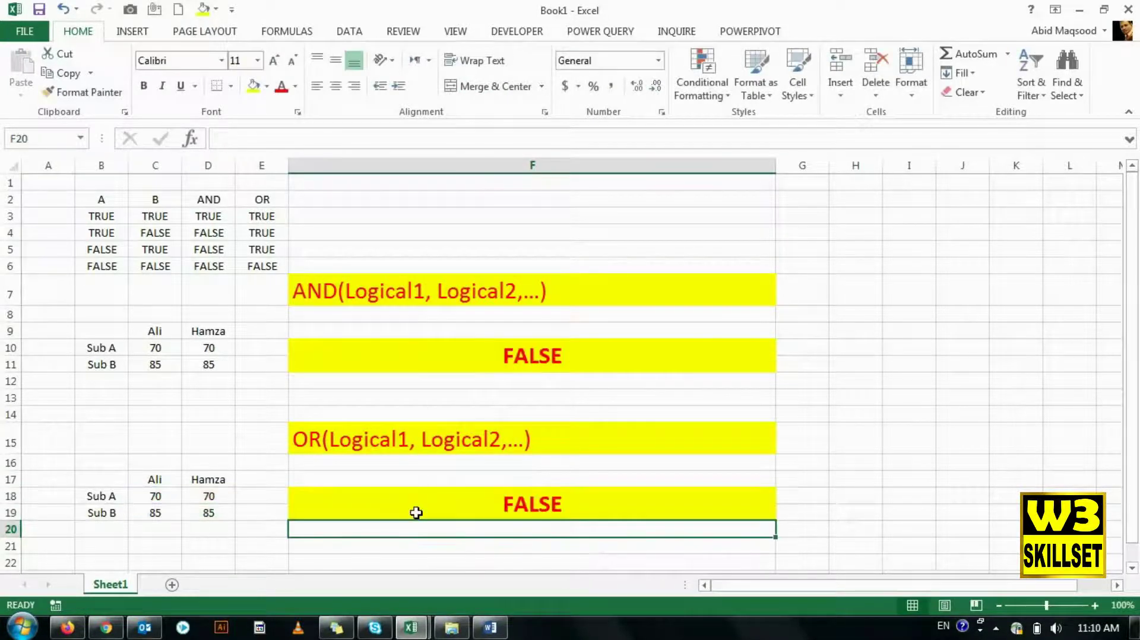
key("Up")
key("Left")
key("Left")
key("Left")
key("Up")
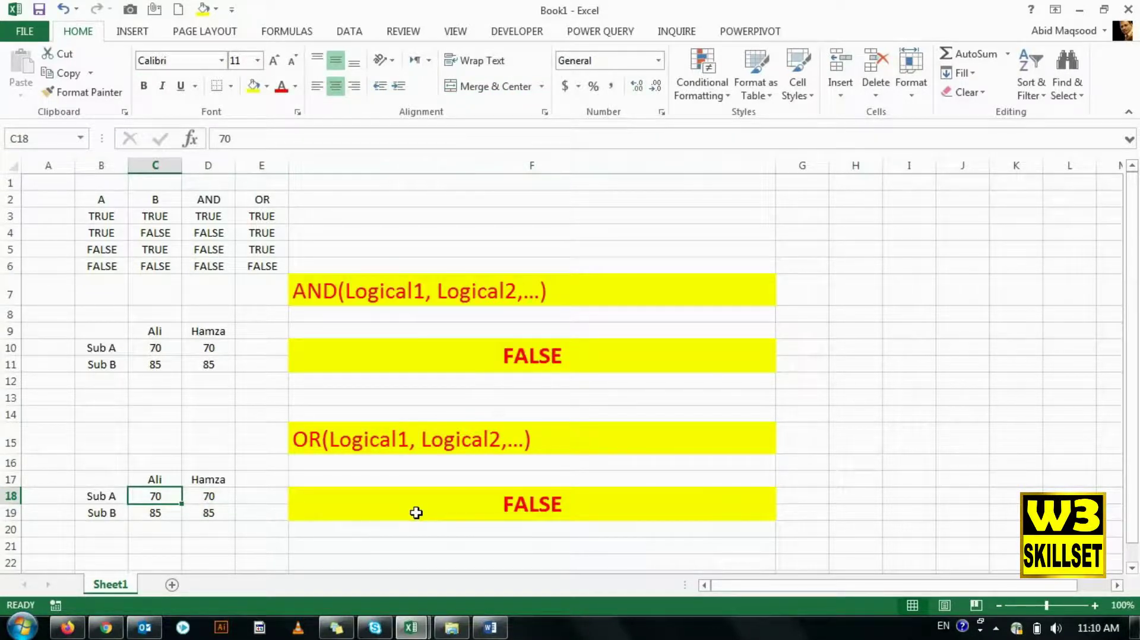
- Try 71 as the first person's Sub A score in C18, then undo back to 70
key("Right")
key("Right")
key("Right")
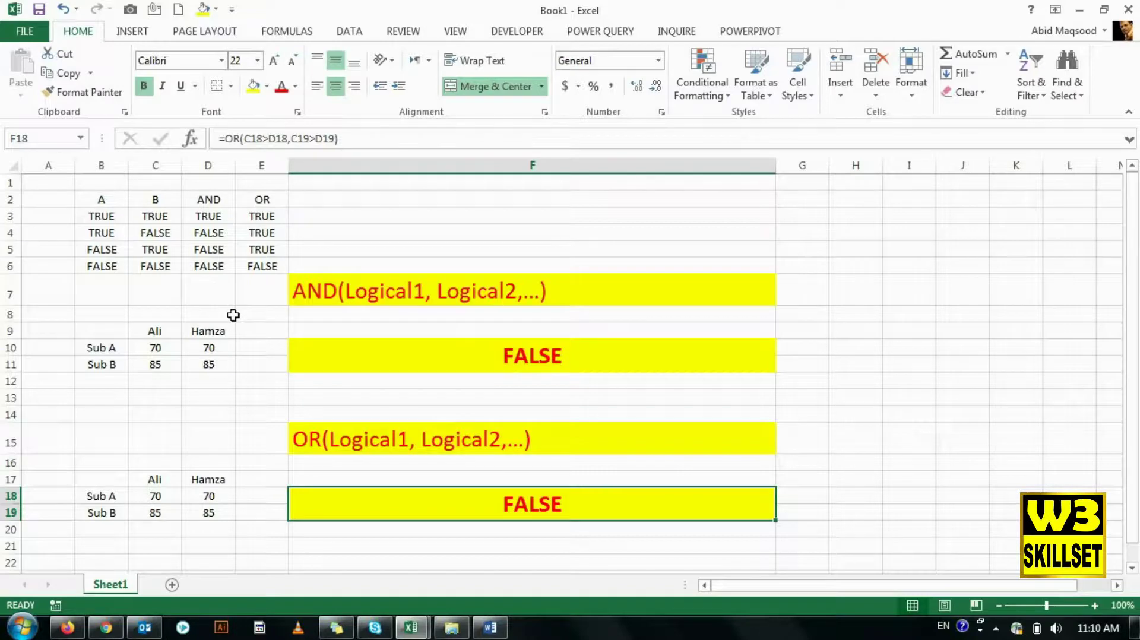
key("Return")
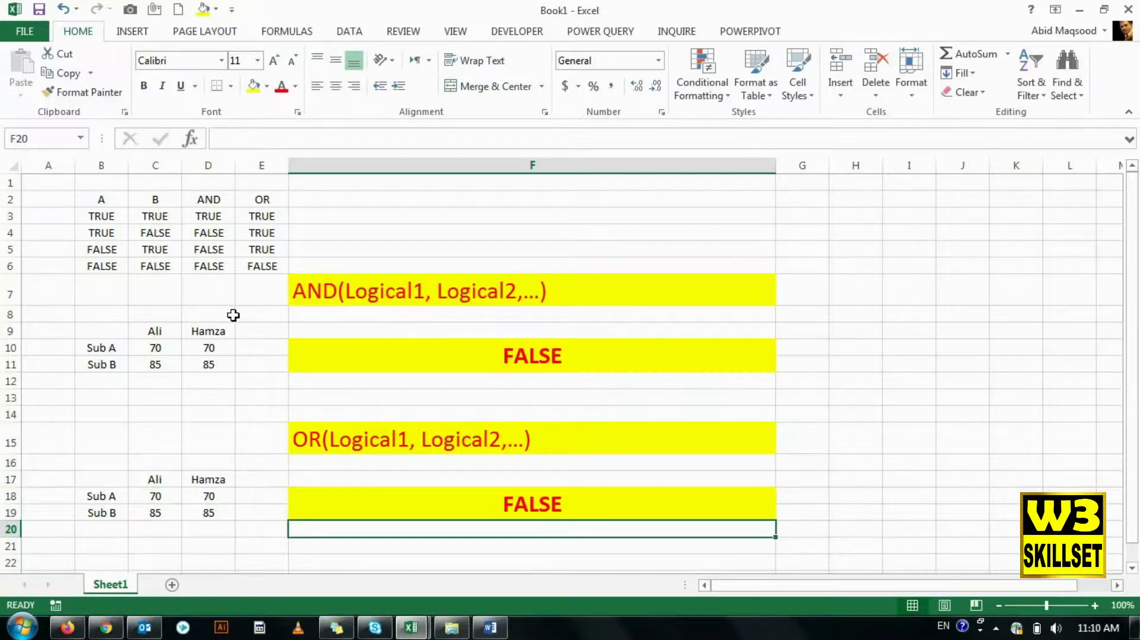
key("Up")
key("Up")
key("Down")
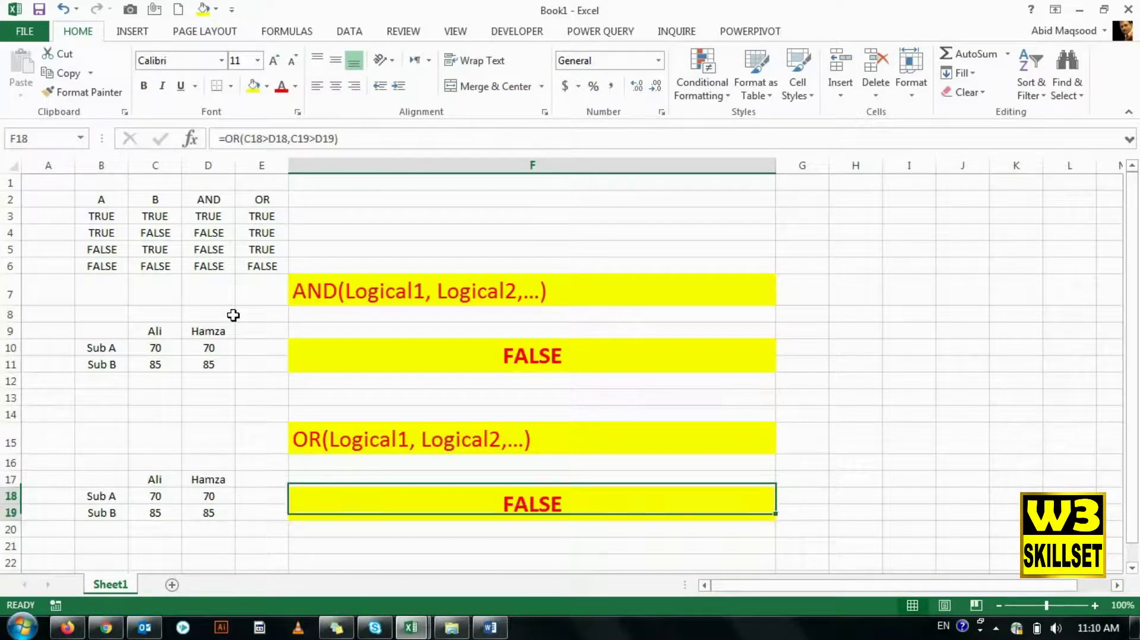
key("Left")
key("Left")
key("Left")
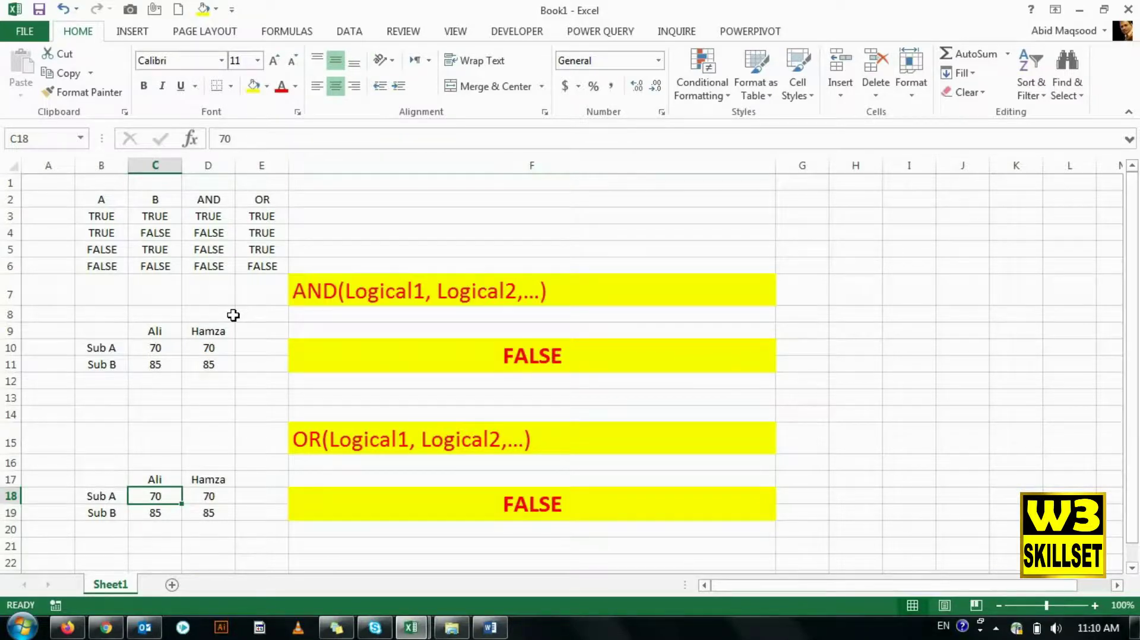
type("71")
key("Return")
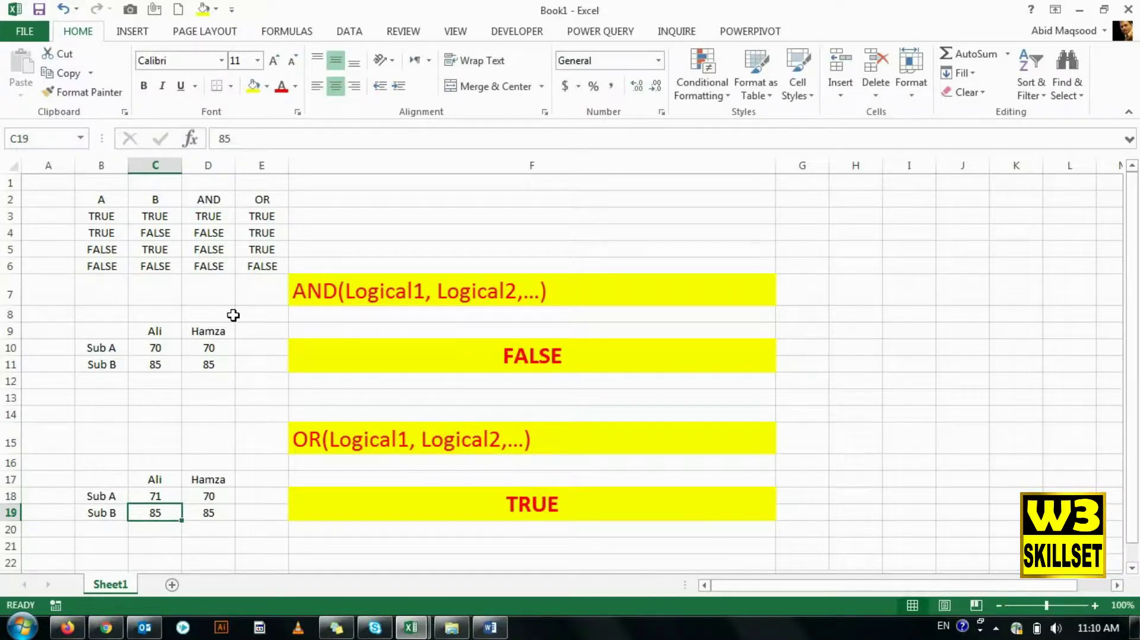
key("ctrl+z")
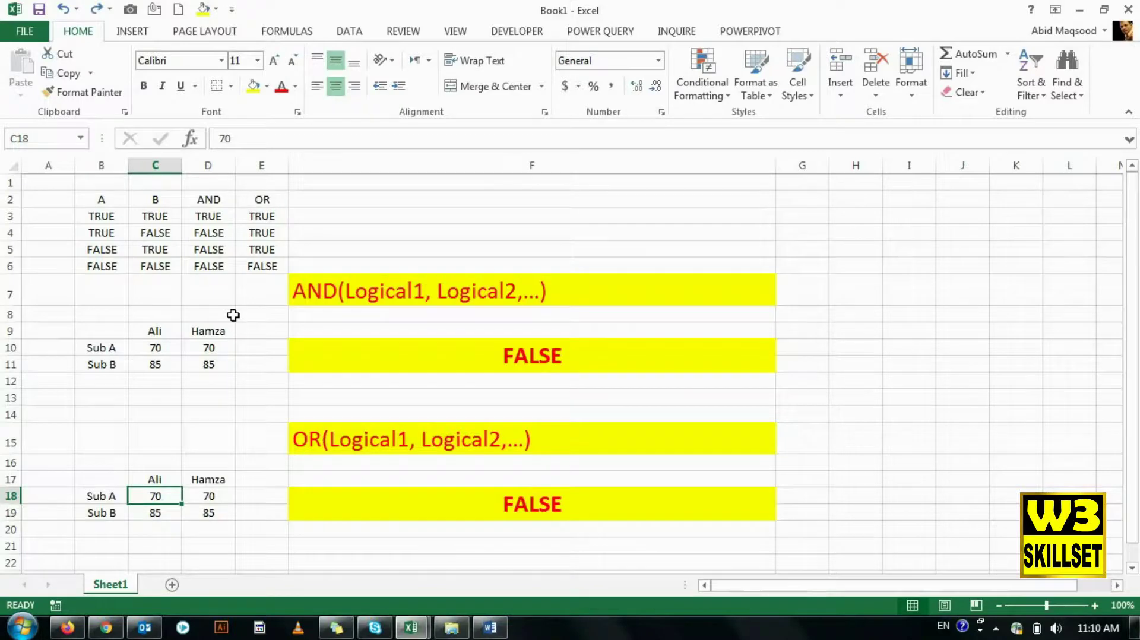
- Enter 90 in C19 and 75 in C18 so F18's OR result shows TRUE
key("Down")
type("90")
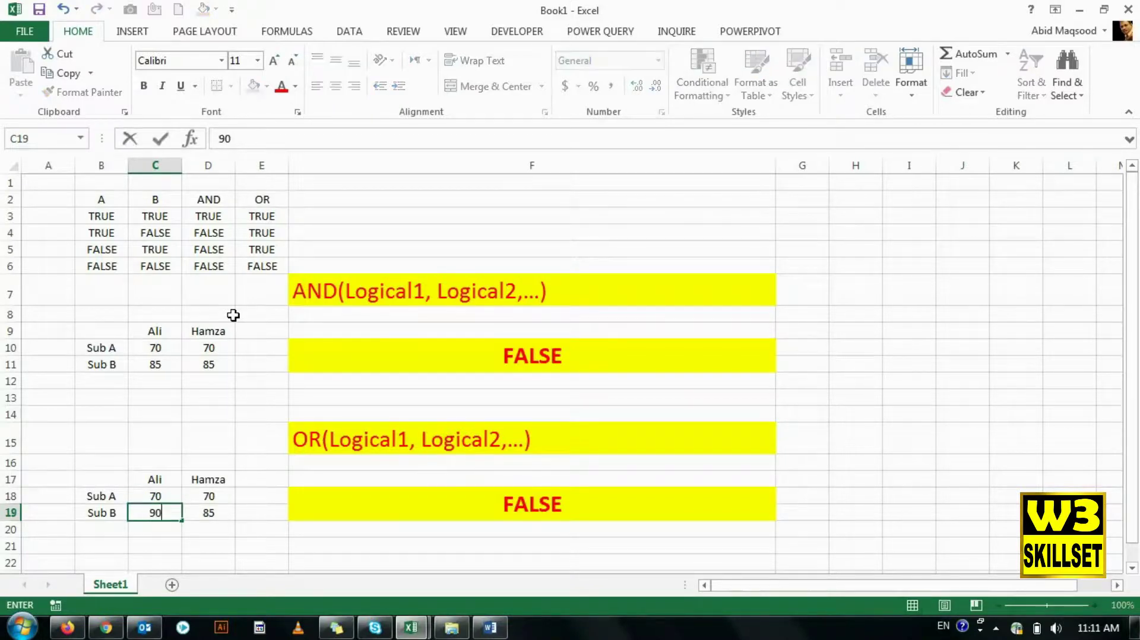
key("Return")
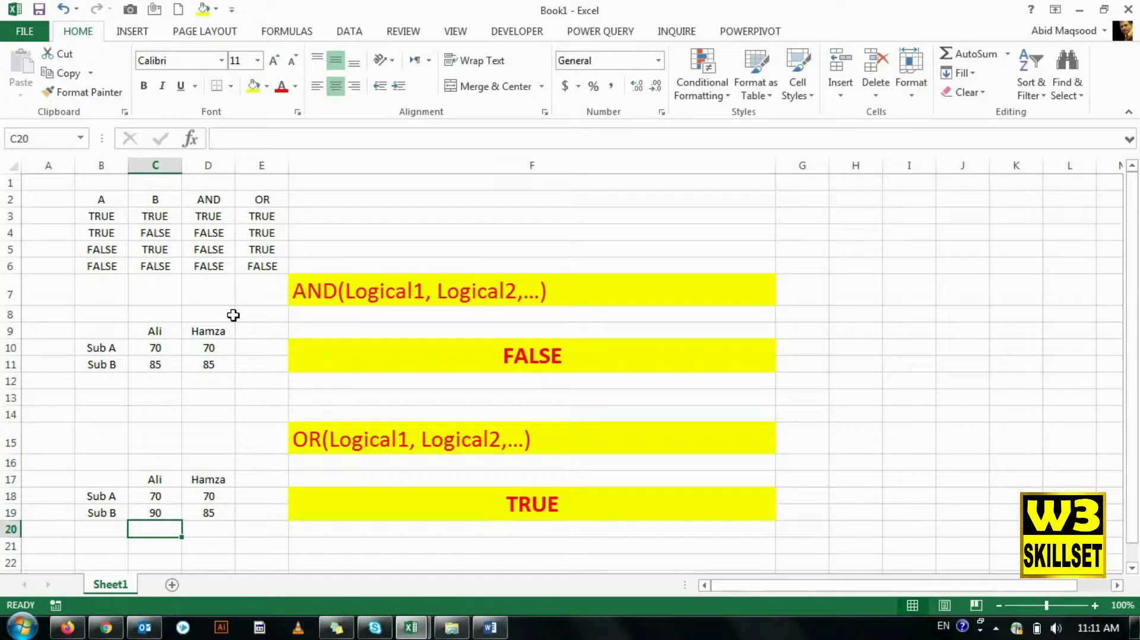
key("Down")
key("Up")
key("Up")
key("Up")
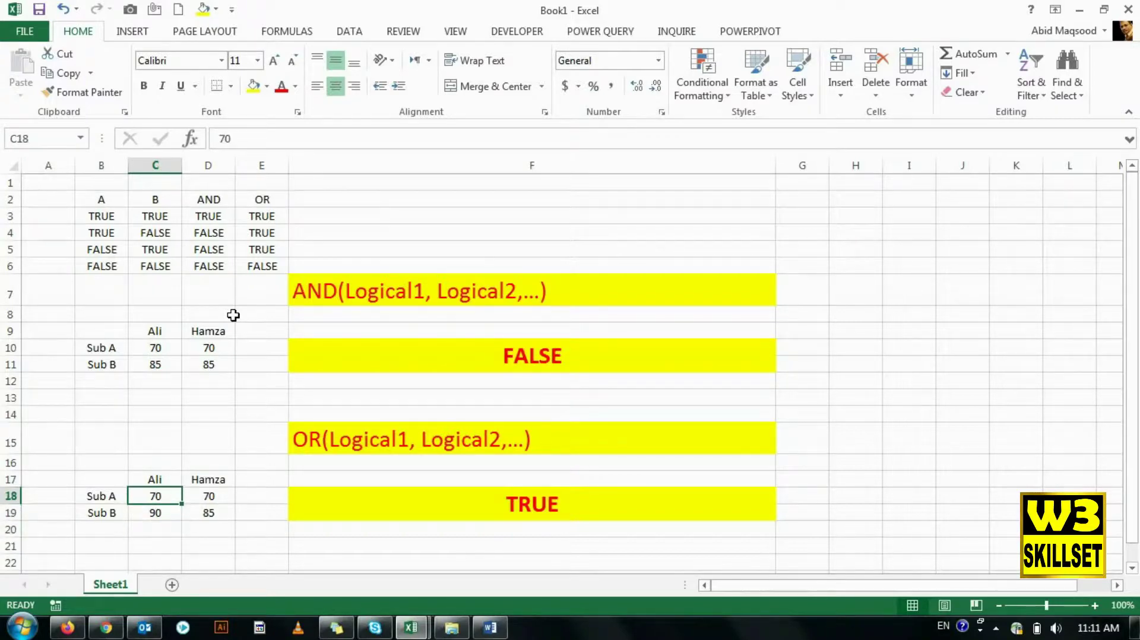
type("75")
key("Return")
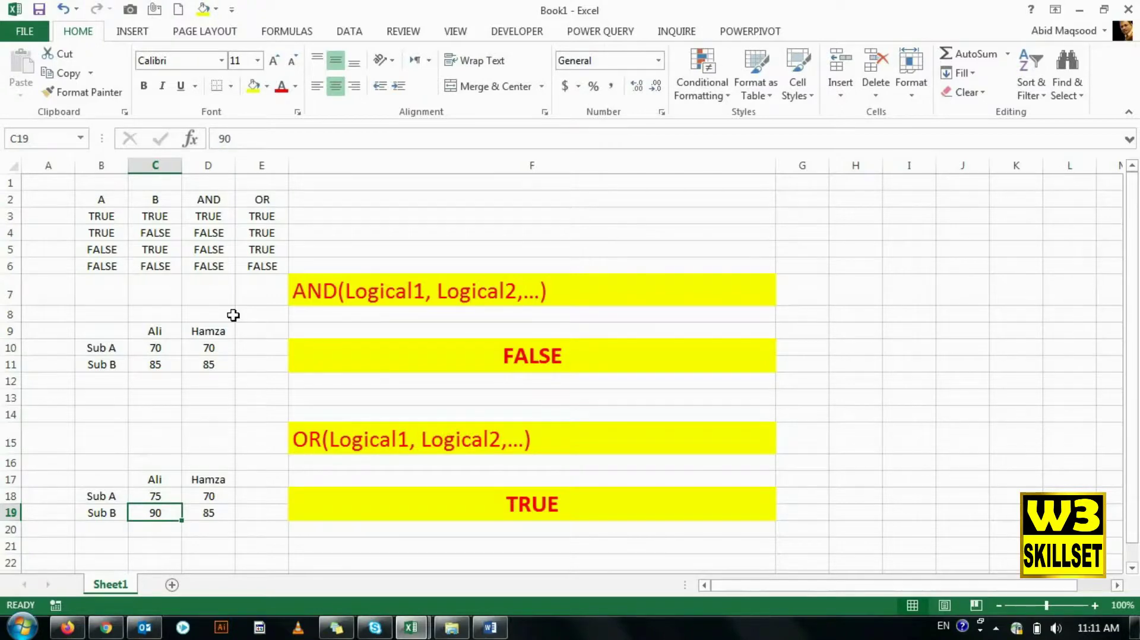
key("Up")
key("Right")
key("Right")
key("Right")
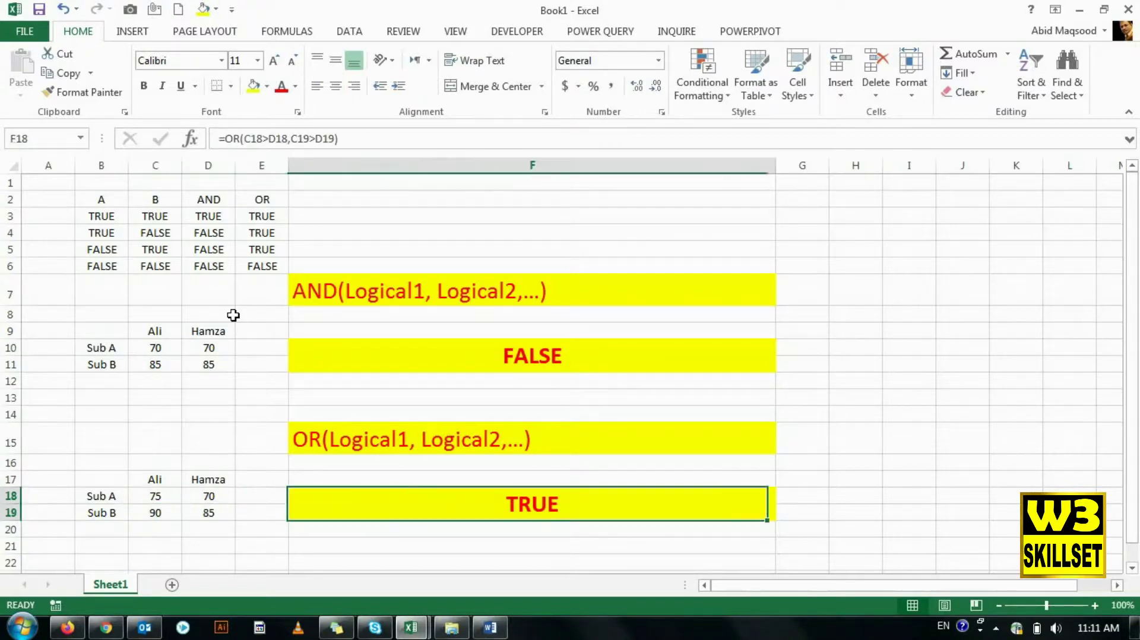